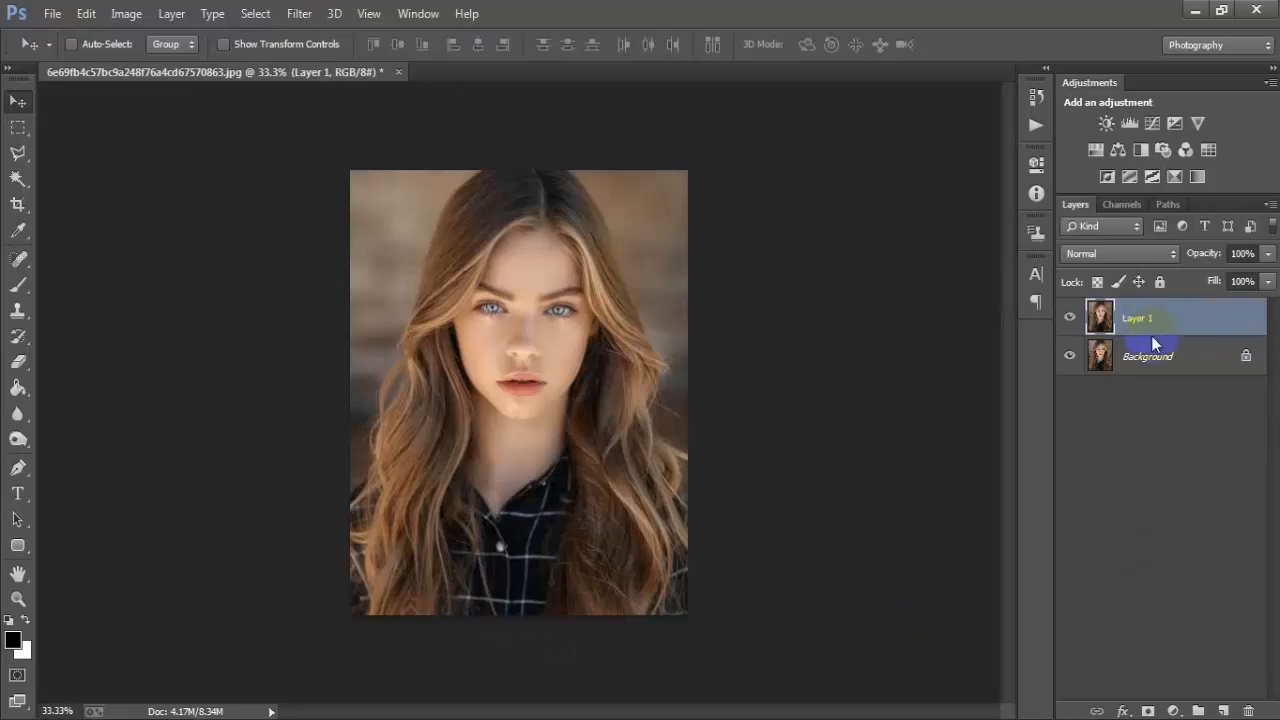
- Open the Camera Raw Filter on Layer 1 and set the white balance Temperature to -9
{"action": "left_click", "coordinate": [302, 16]}
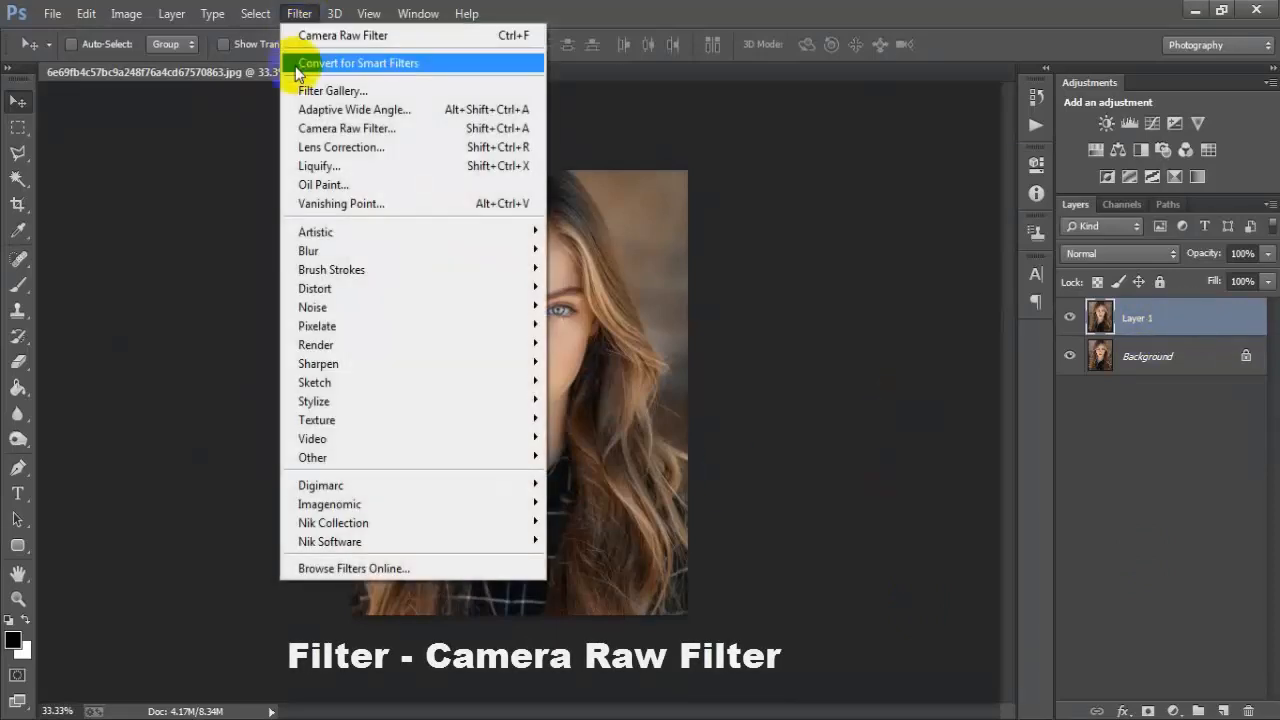
{"action": "left_click", "coordinate": [400, 127]}
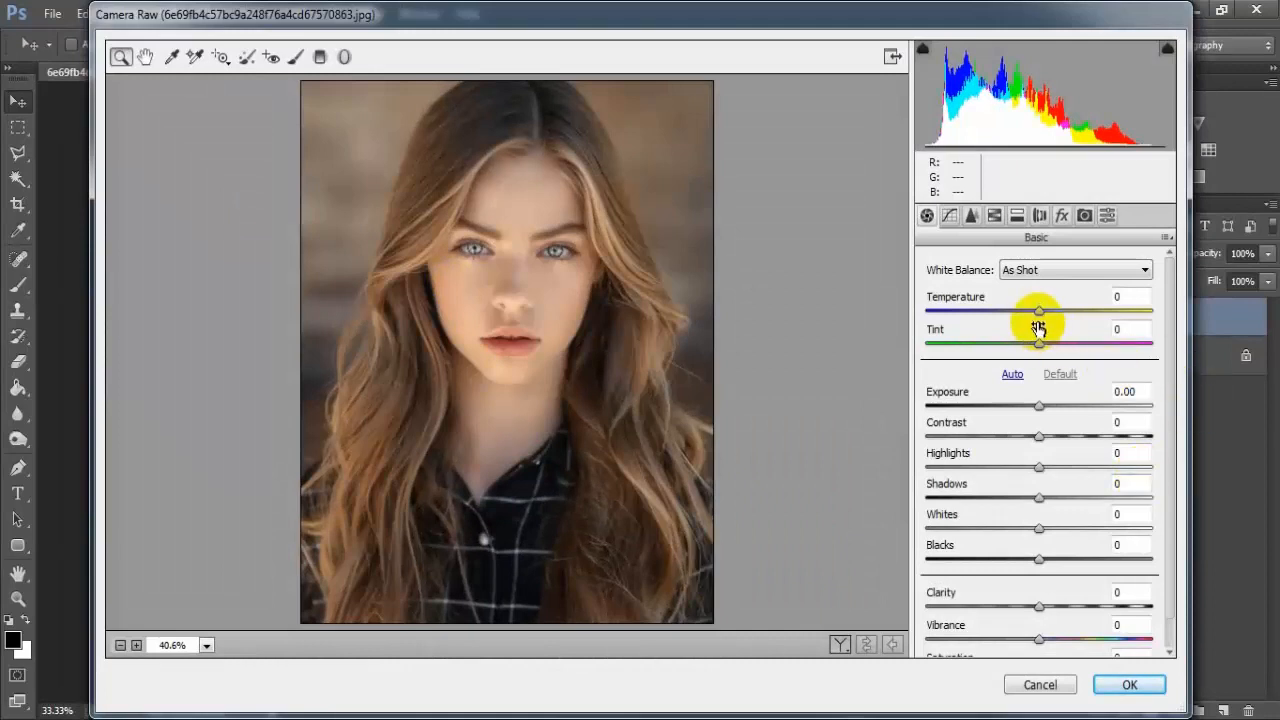
{"action": "left_click_drag", "start_coordinate": [1037, 314], "coordinate": [1030, 325]}
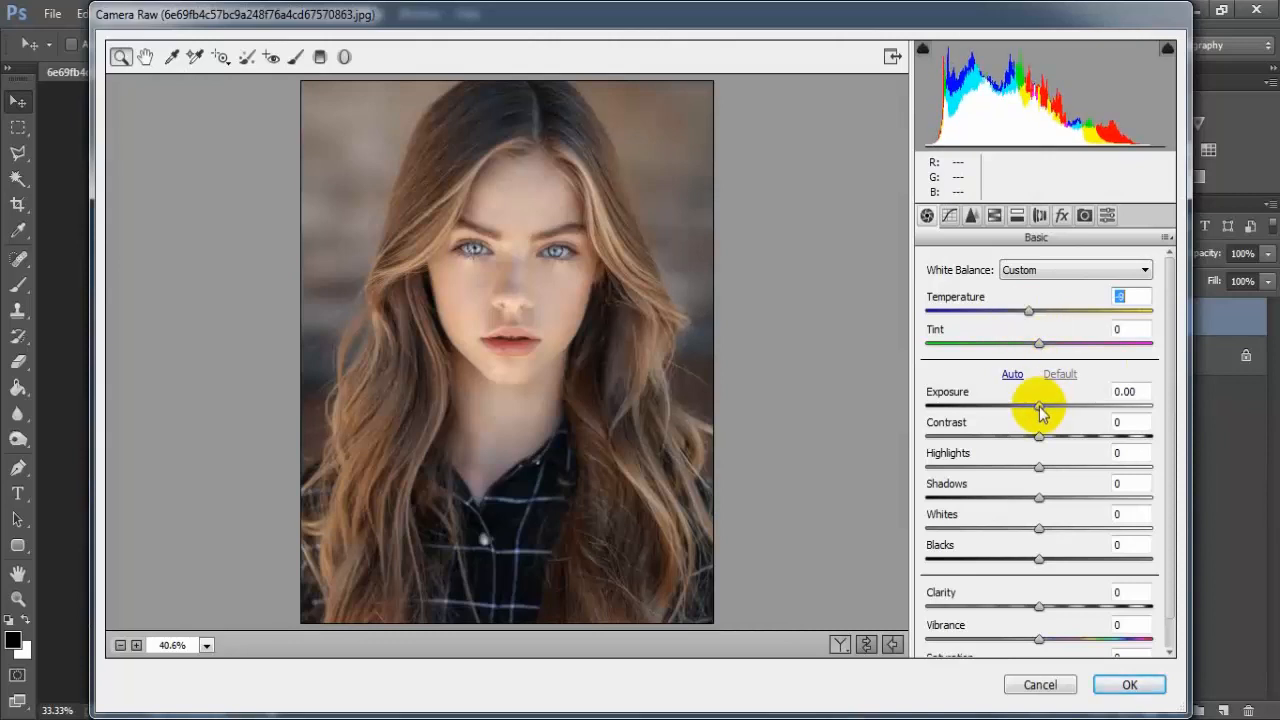
- Set Exposure to -0.20, Contrast to -14, Shadows to +43 and Whites to +55 in the Basic panel
{"action": "left_click_drag", "start_coordinate": [1037, 408], "coordinate": [1020, 442]}
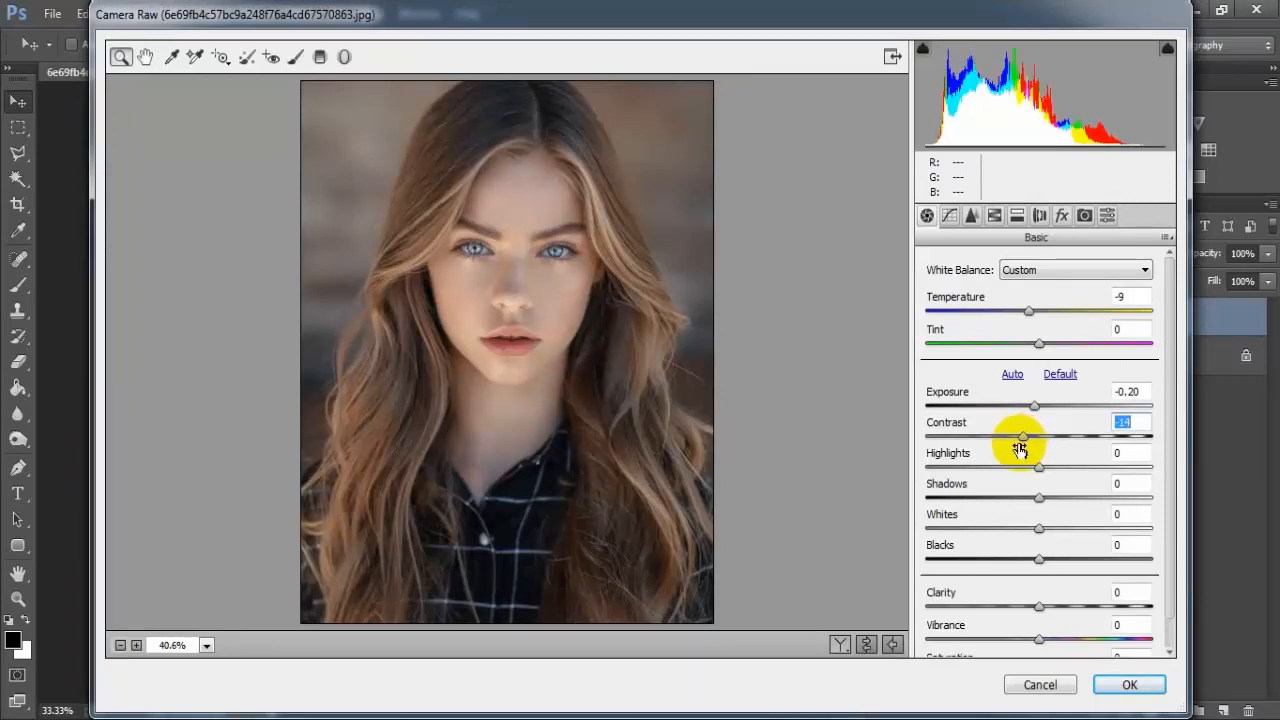
{"action": "left_click_drag", "start_coordinate": [1039, 498], "coordinate": [1093, 512]}
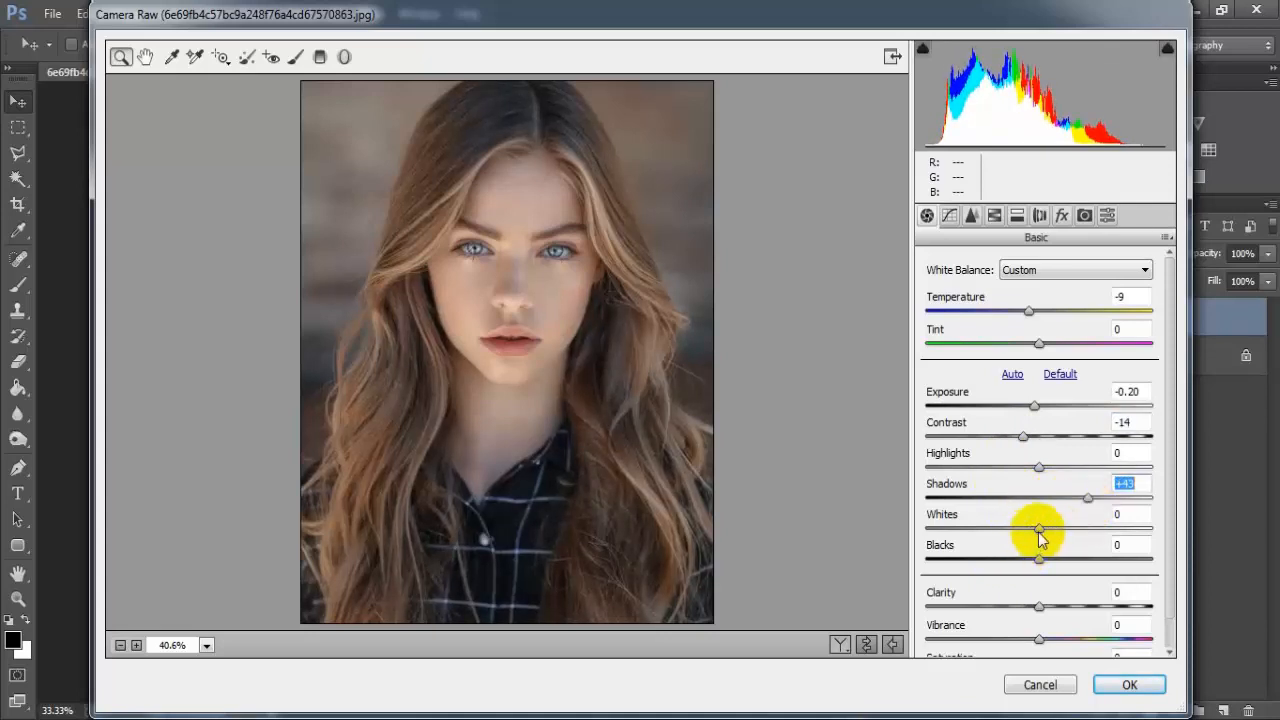
{"action": "left_click_drag", "start_coordinate": [1040, 535], "coordinate": [1104, 540]}
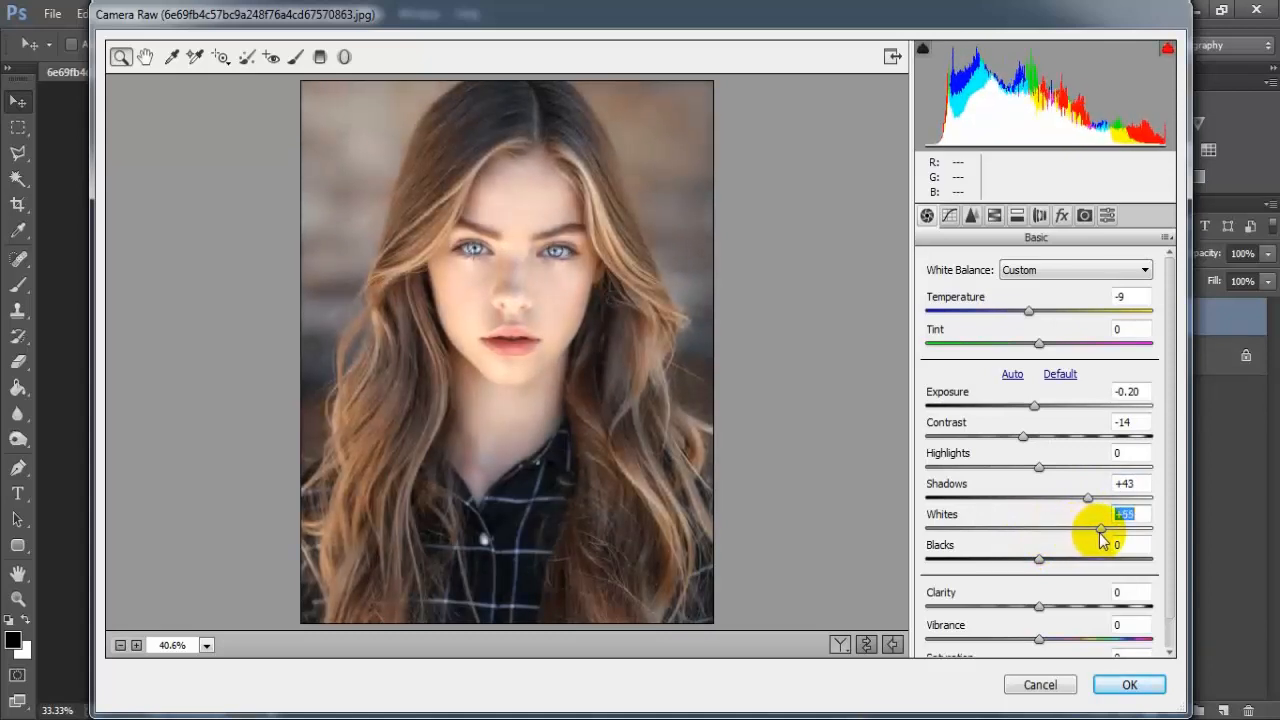
- Set Clarity to +34, Vibrance to +50 and Saturation to -14
{"action": "scroll", "coordinate": [1168, 570], "scroll_direction": "down", "scroll_amount": 1}
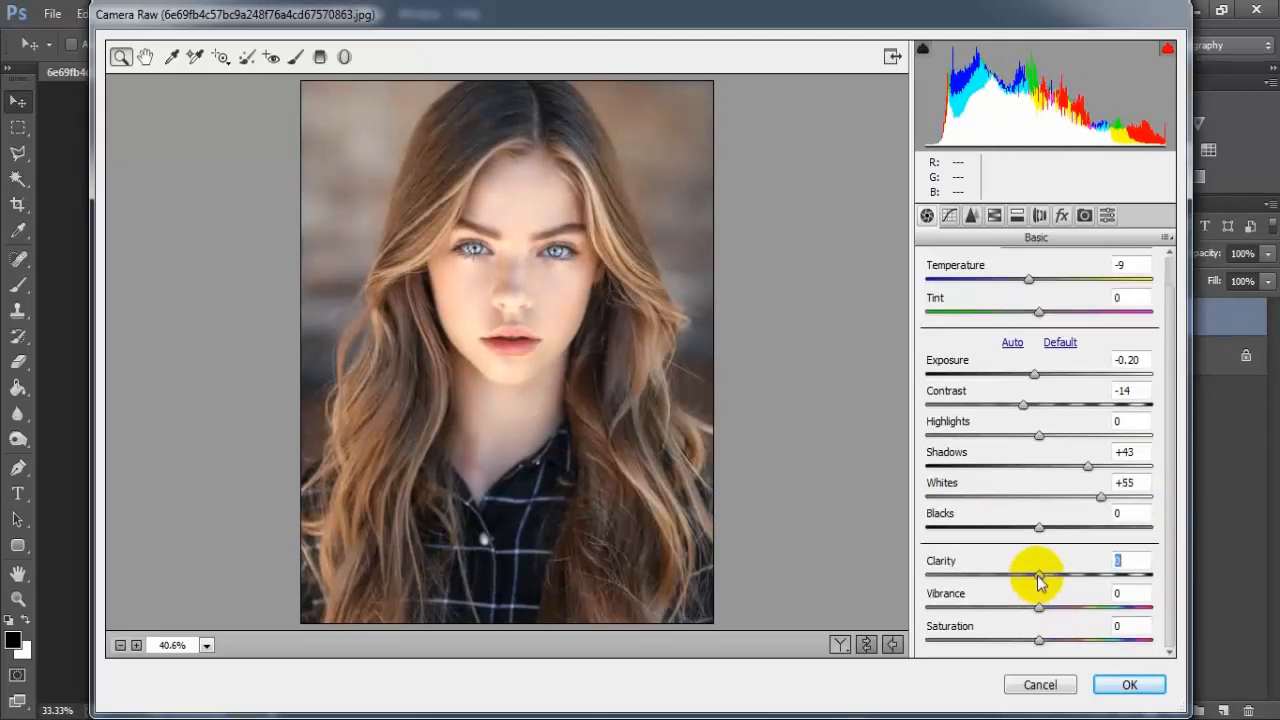
{"action": "left_click_drag", "start_coordinate": [1038, 578], "coordinate": [1080, 585]}
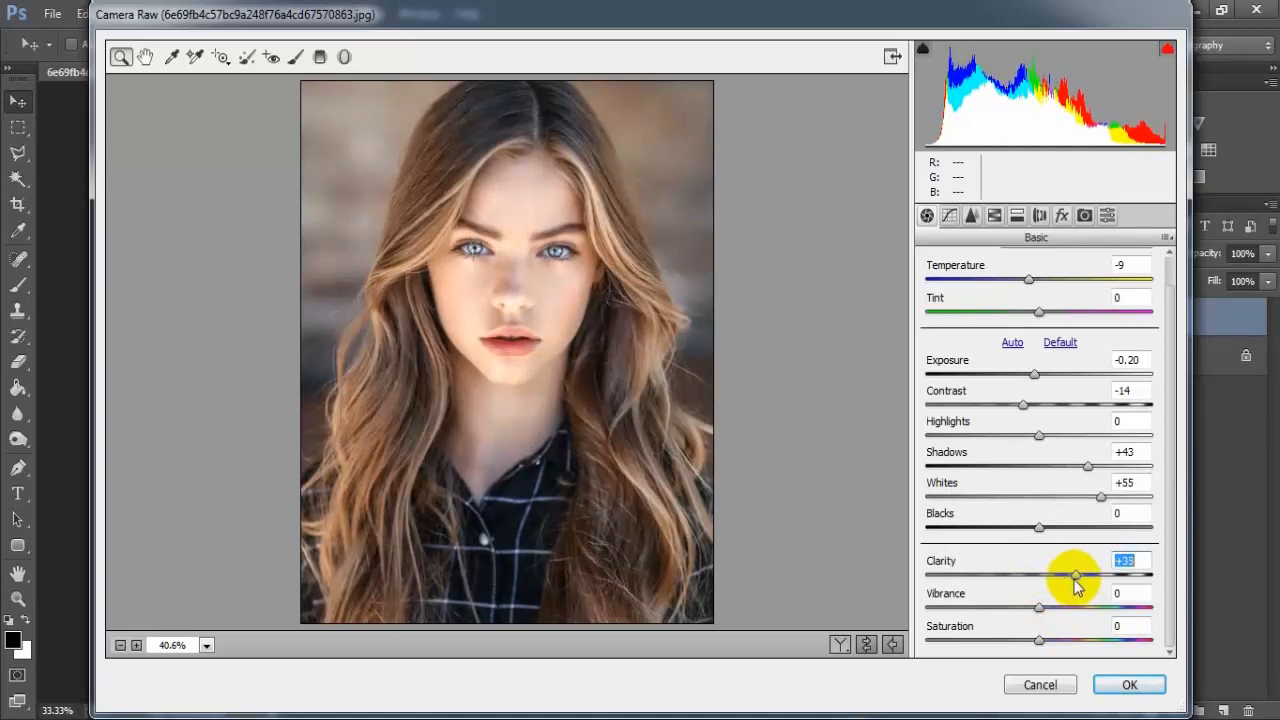
{"action": "left_click_drag", "start_coordinate": [1076, 586], "coordinate": [1098, 623]}
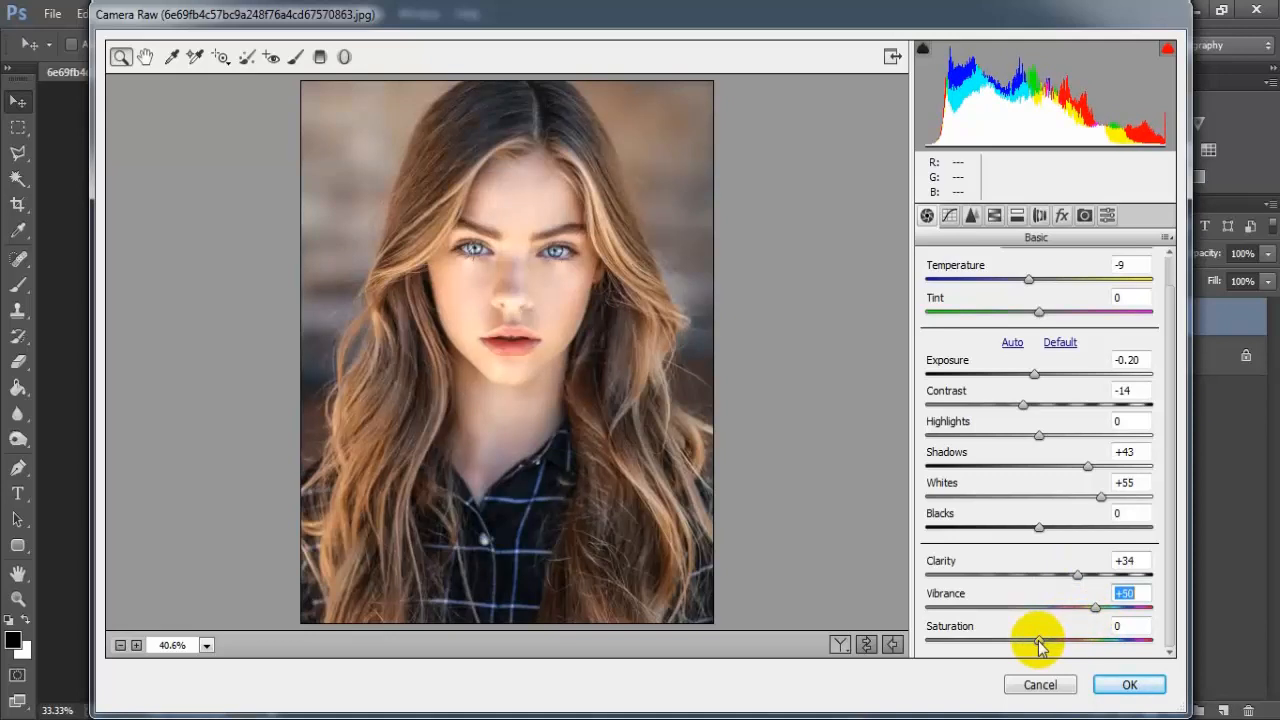
{"action": "left_click_drag", "start_coordinate": [1038, 642], "coordinate": [1024, 642]}
{"action": "left_click", "coordinate": [1126, 626]}
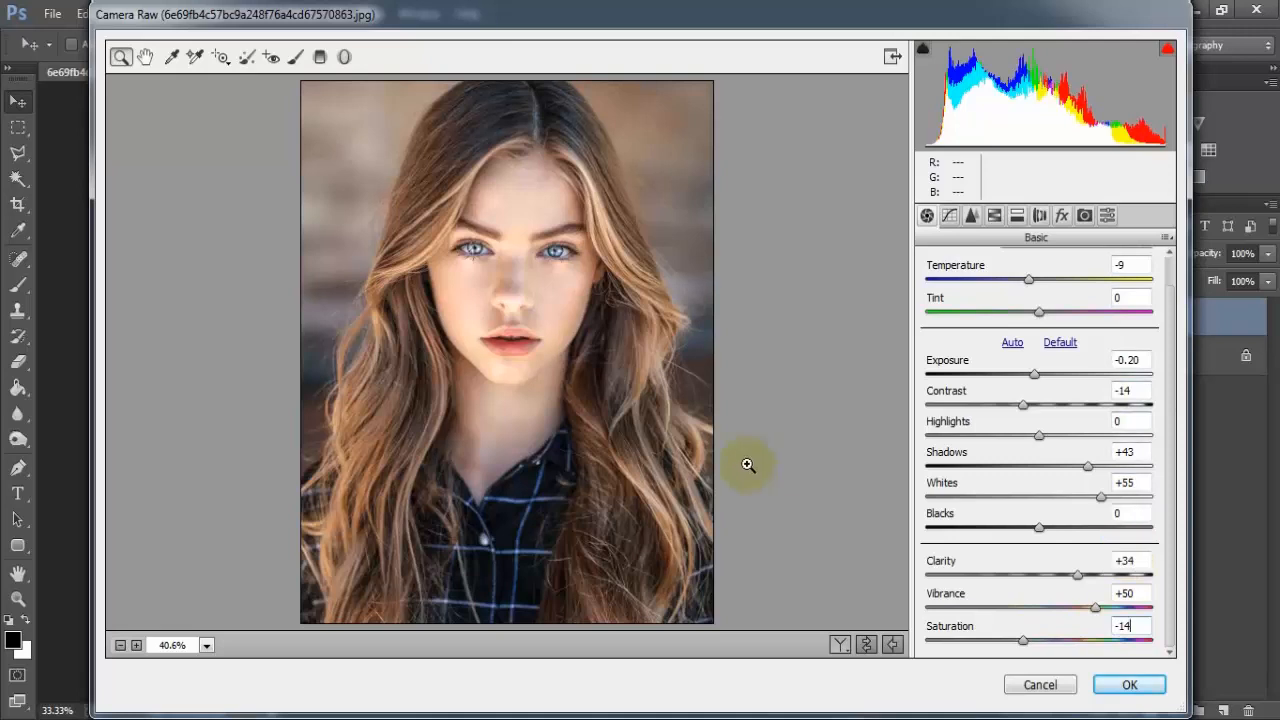
- In the parametric Tone Curve, raise the Shadows value to +12
{"action": "left_click", "coordinate": [949, 215]}
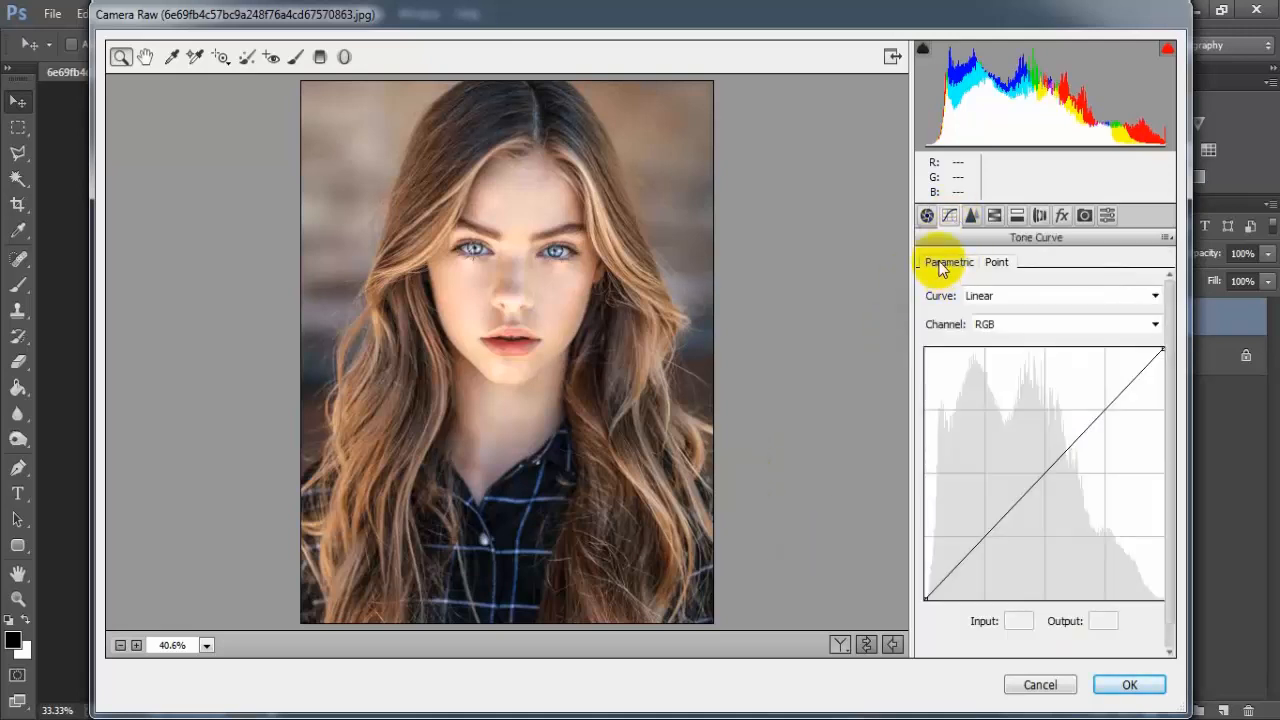
{"action": "left_click", "coordinate": [940, 262]}
{"action": "scroll", "coordinate": [1166, 426], "scroll_direction": "down", "scroll_amount": 1}
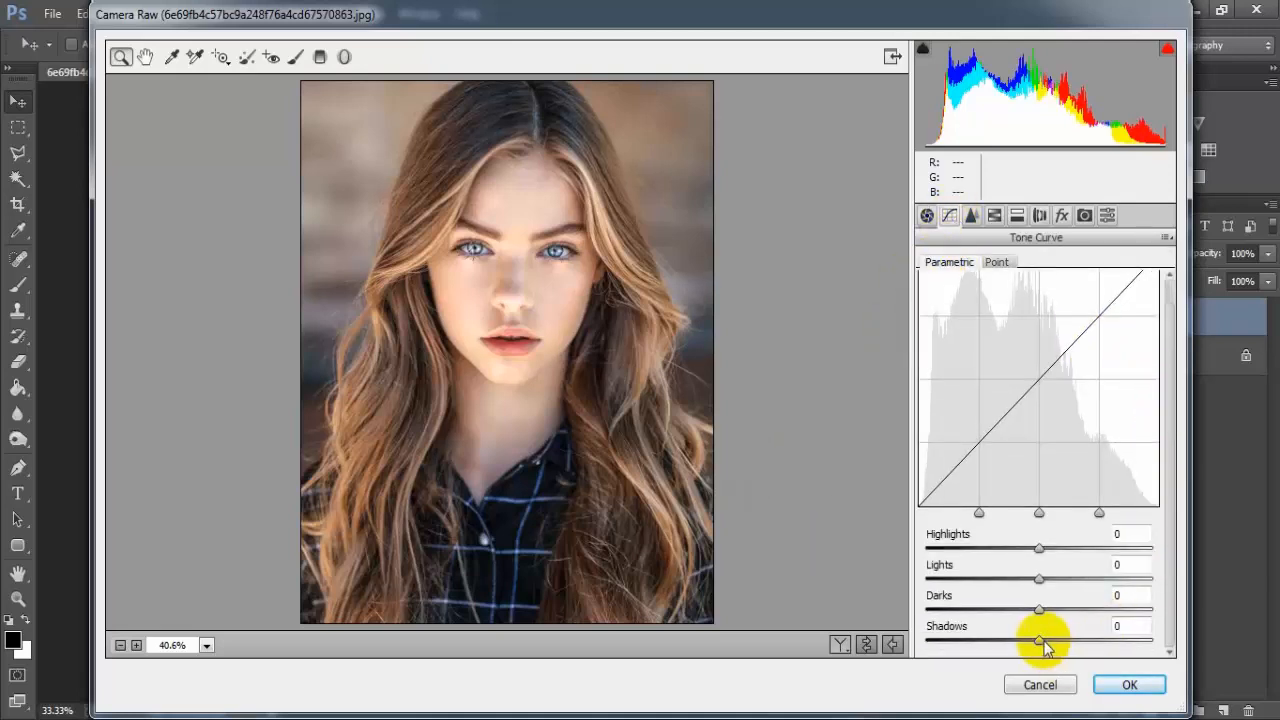
{"action": "left_click_drag", "start_coordinate": [1043, 648], "coordinate": [1056, 650]}
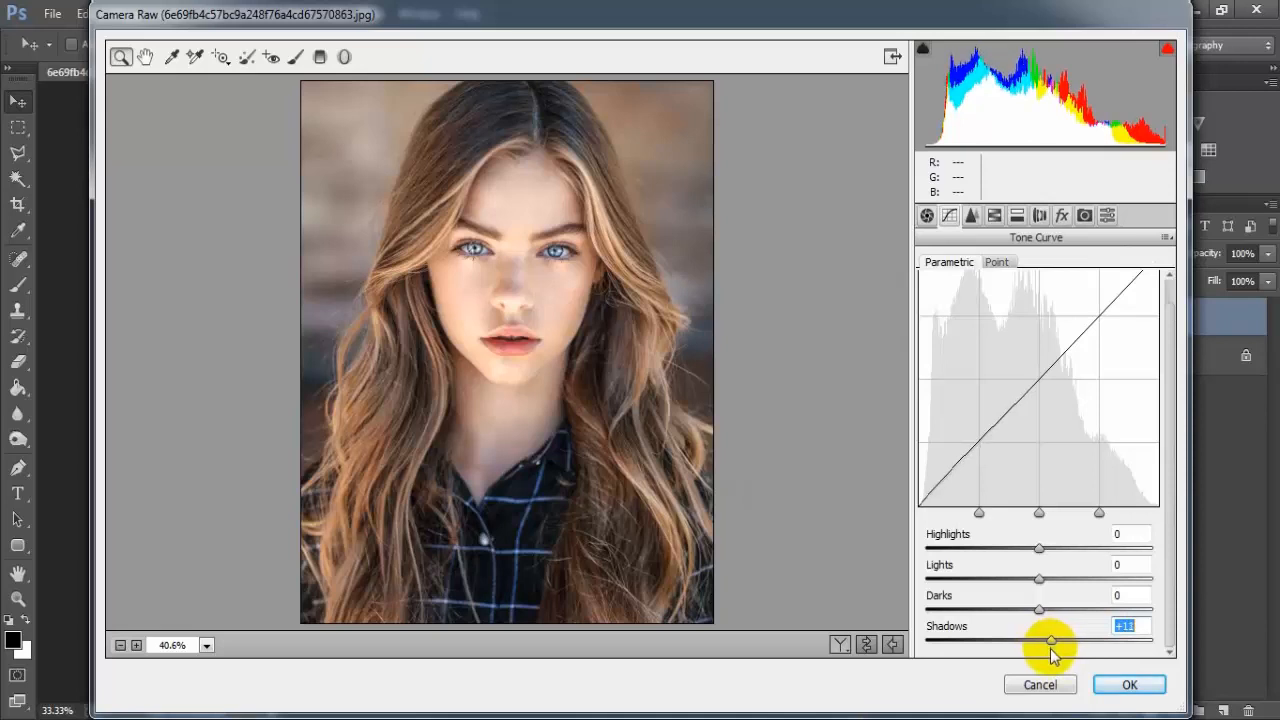
{"action": "left_click_drag", "start_coordinate": [1051, 649], "coordinate": [1053, 650]}
{"action": "left_click", "coordinate": [1141, 628]}
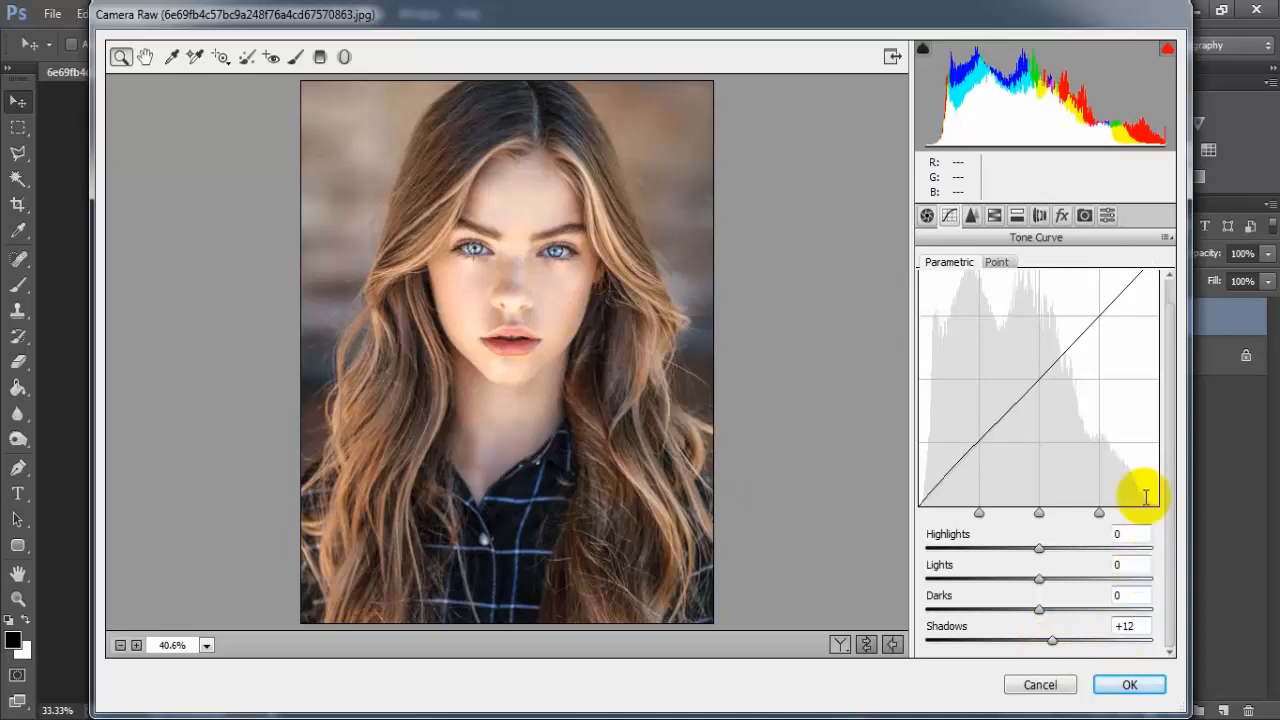
- Shape the RGB point curve: black point output 4, points at 64/60 and 187/190, white point output 250
{"action": "left_click", "coordinate": [997, 264]}
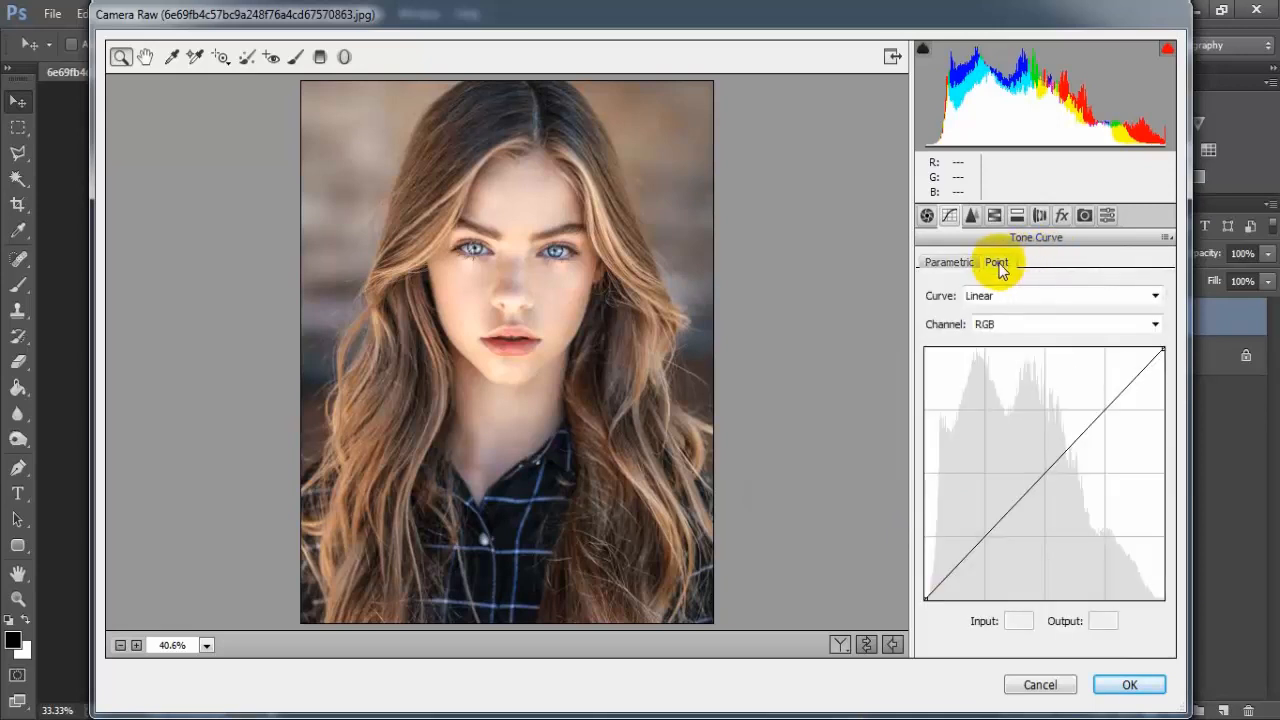
{"action": "left_click", "coordinate": [925, 598]}
{"action": "left_click_drag", "start_coordinate": [925, 598], "coordinate": [916, 596]}
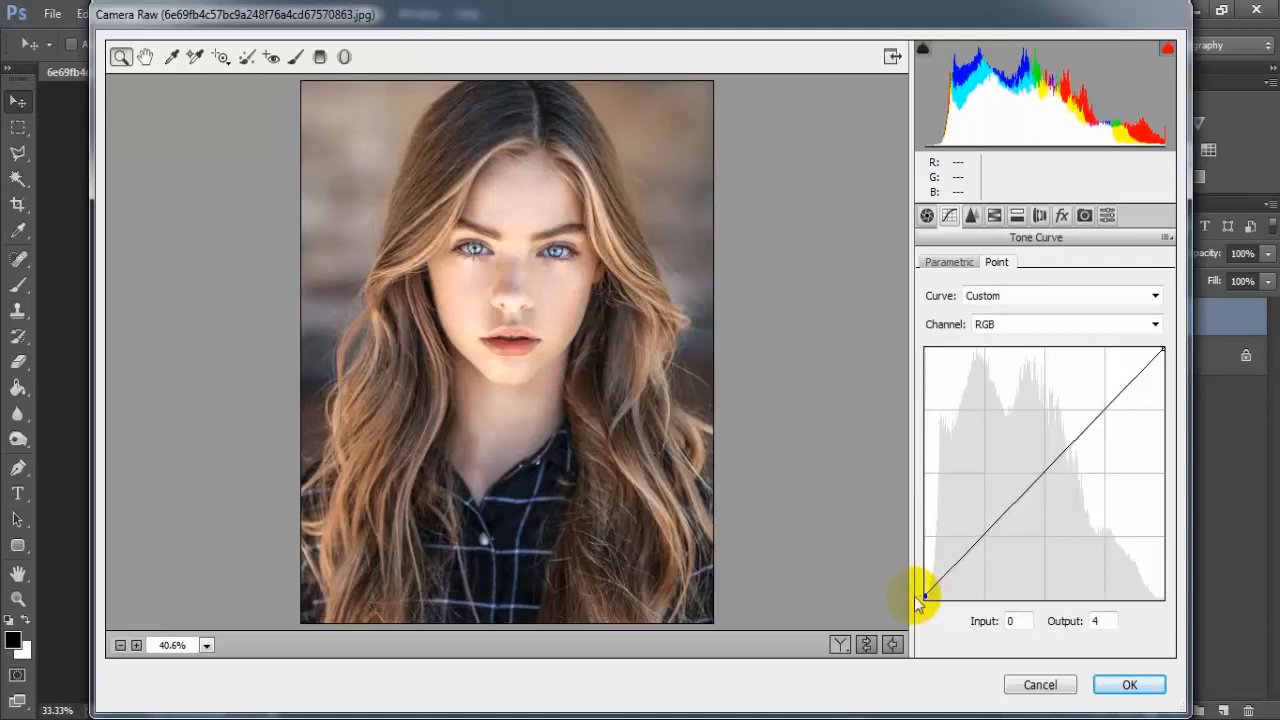
{"action": "left_click_drag", "start_coordinate": [980, 537], "coordinate": [985, 540]}
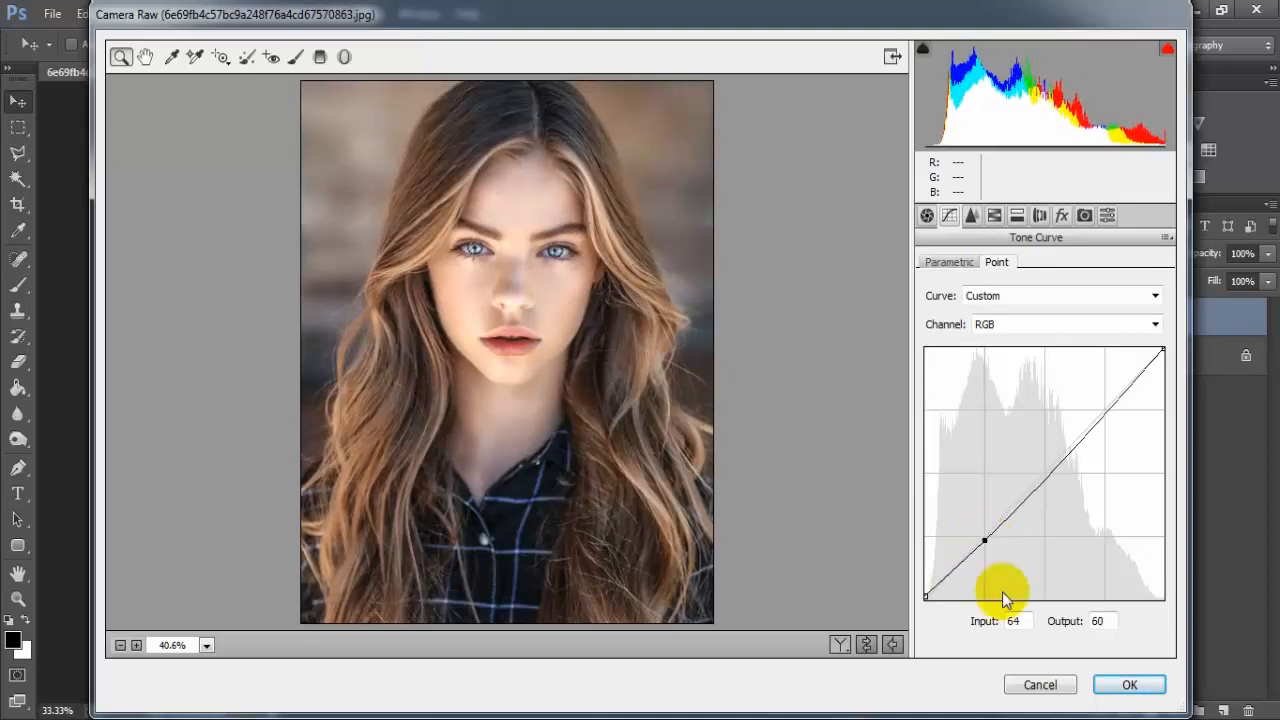
{"action": "left_click_drag", "start_coordinate": [1100, 417], "coordinate": [1101, 412]}
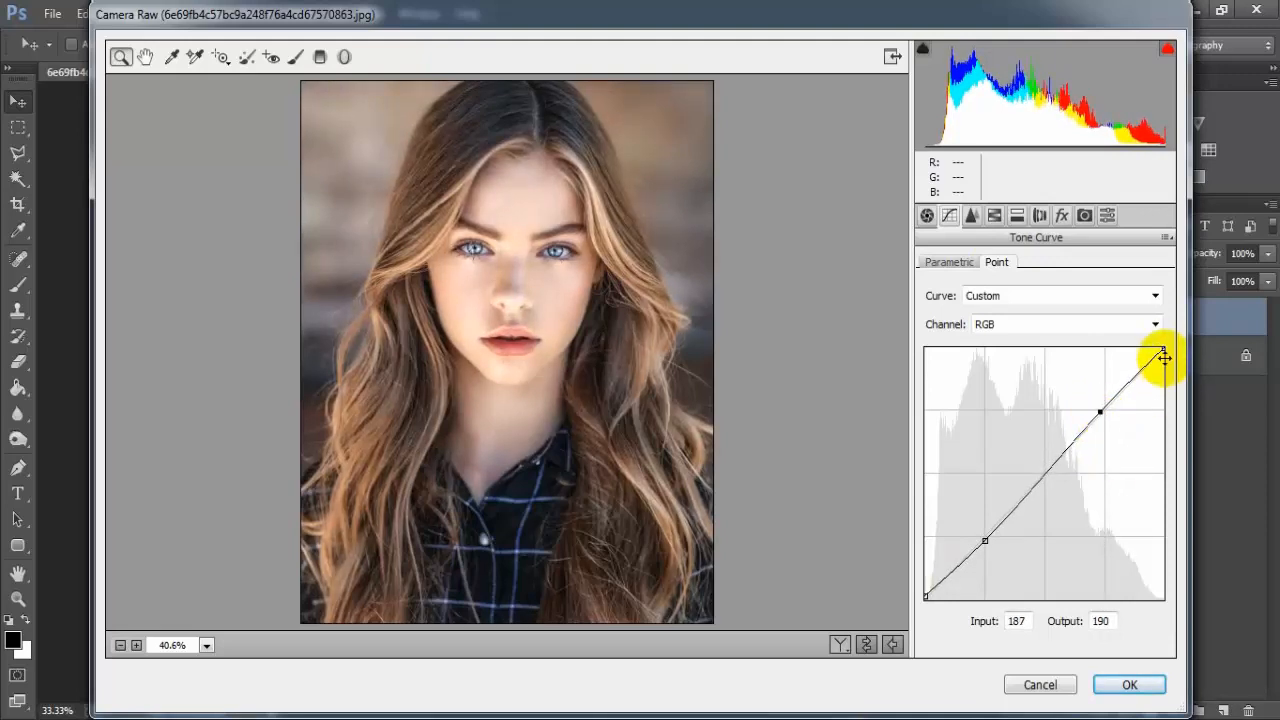
{"action": "left_click_drag", "start_coordinate": [1165, 349], "coordinate": [1178, 353]}
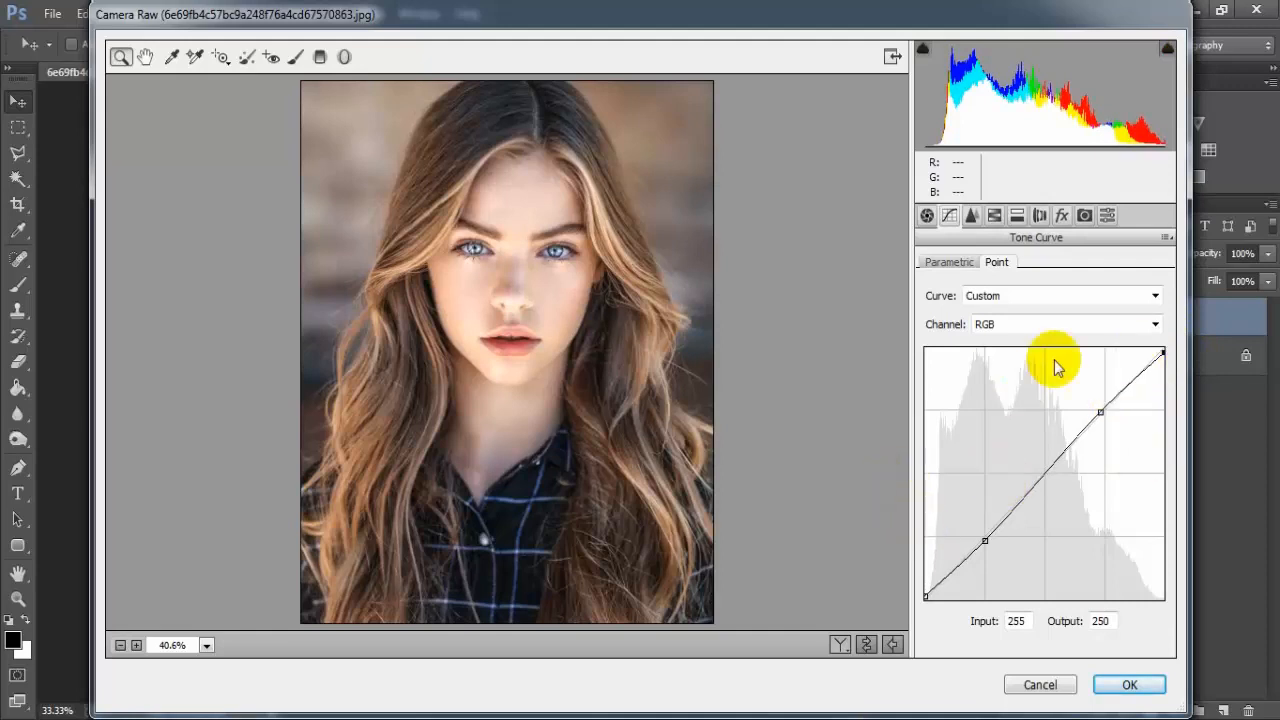
- Shape the Red channel curve: black point output 4, points at 65/64 and 191/188, white point output 249
{"action": "left_click", "coordinate": [1155, 325]}
{"action": "left_click", "coordinate": [1117, 362]}
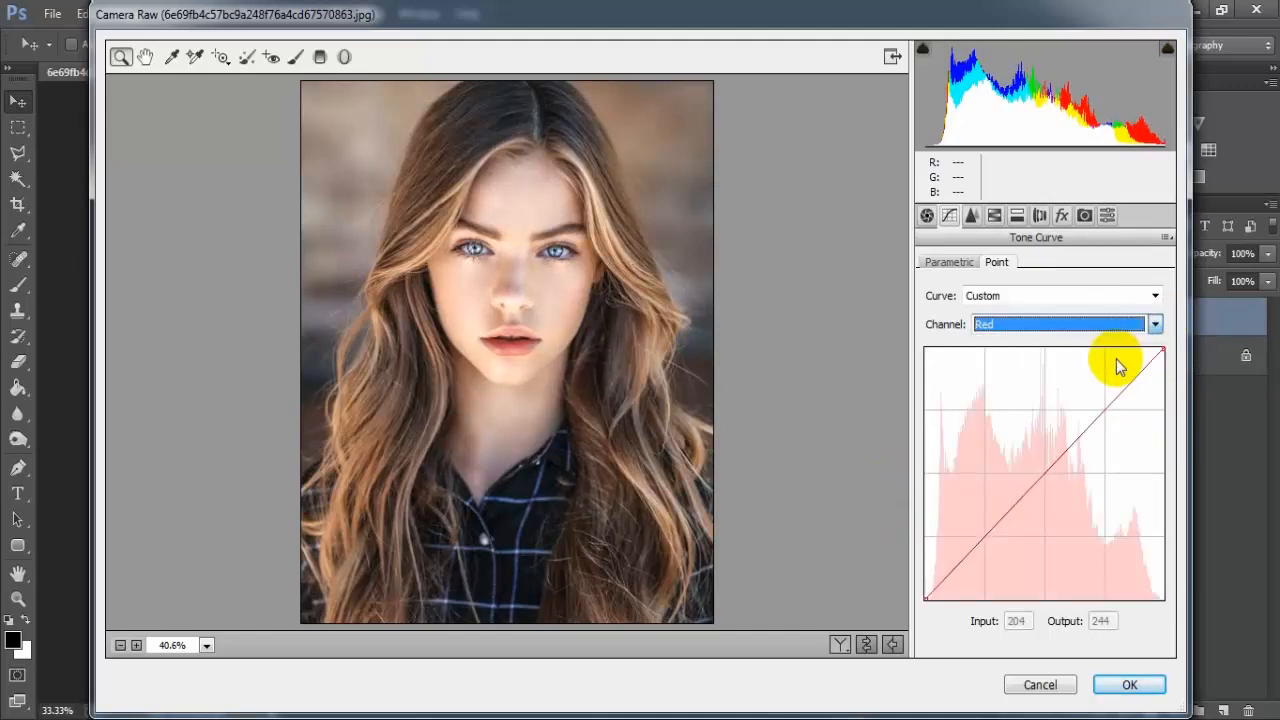
{"action": "left_click_drag", "start_coordinate": [927, 598], "coordinate": [915, 595]}
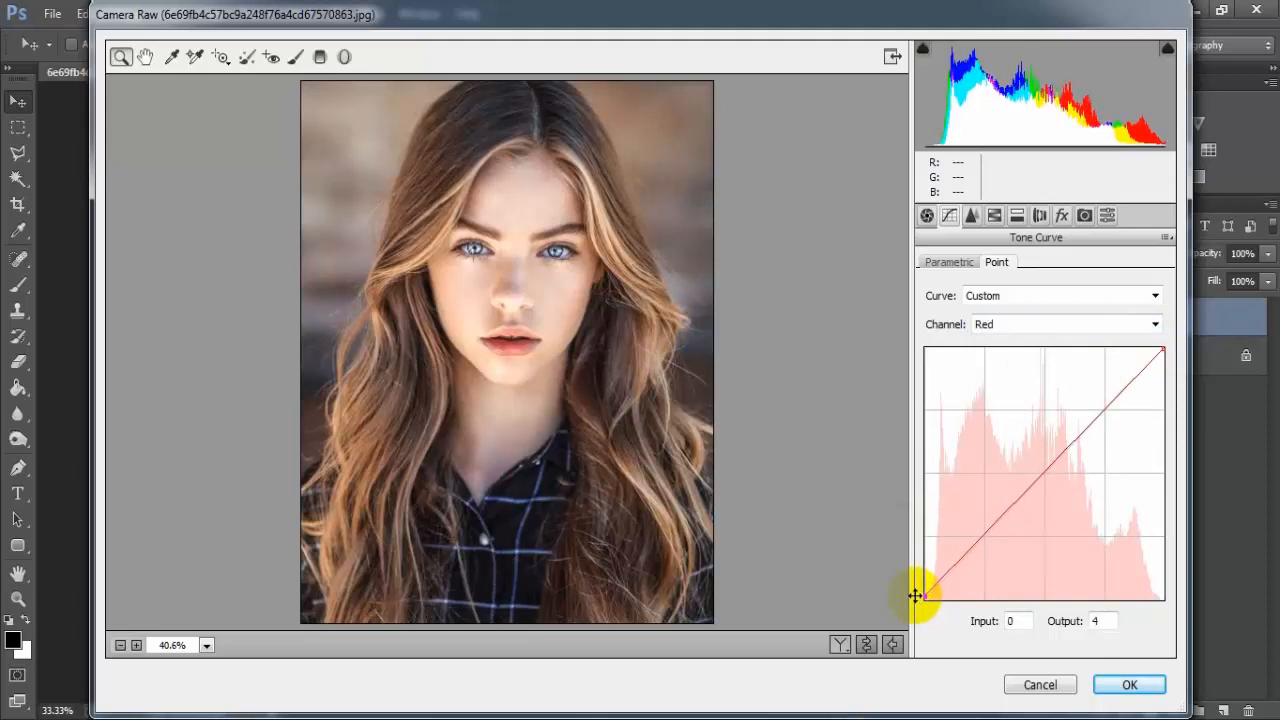
{"action": "left_click_drag", "start_coordinate": [987, 530], "coordinate": [992, 551]}
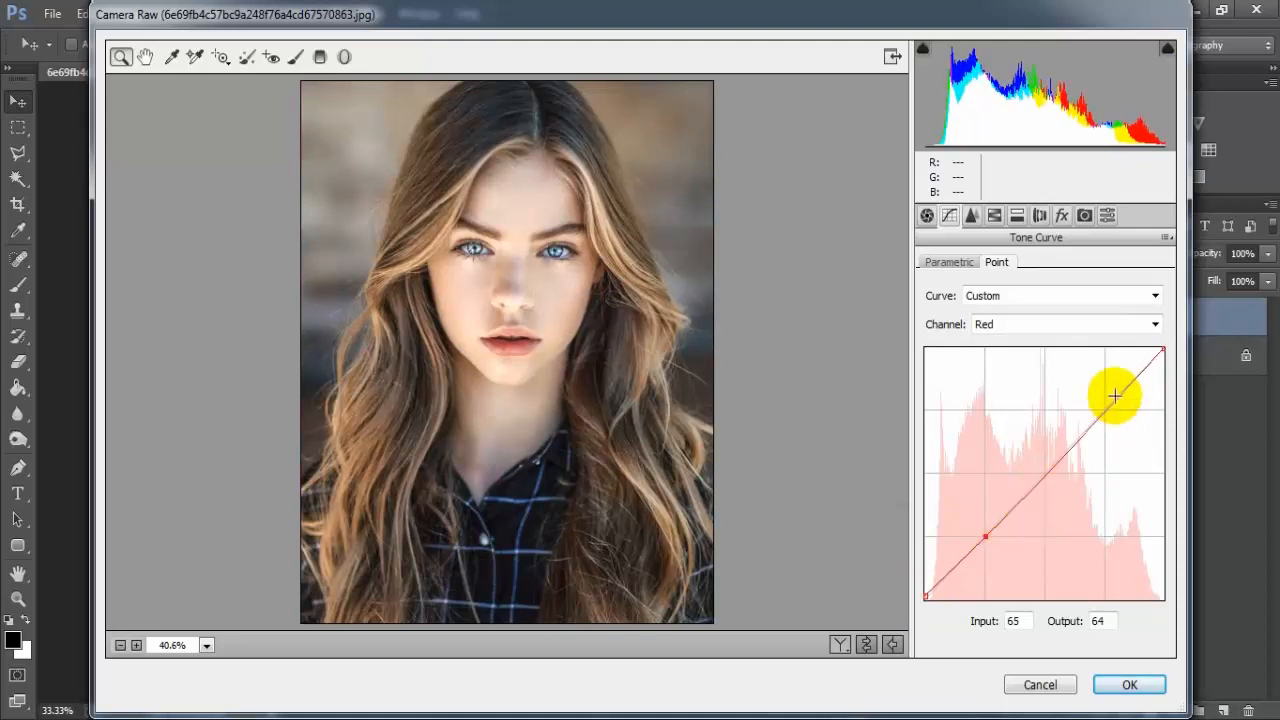
{"action": "left_click_drag", "start_coordinate": [1101, 414], "coordinate": [1103, 414]}
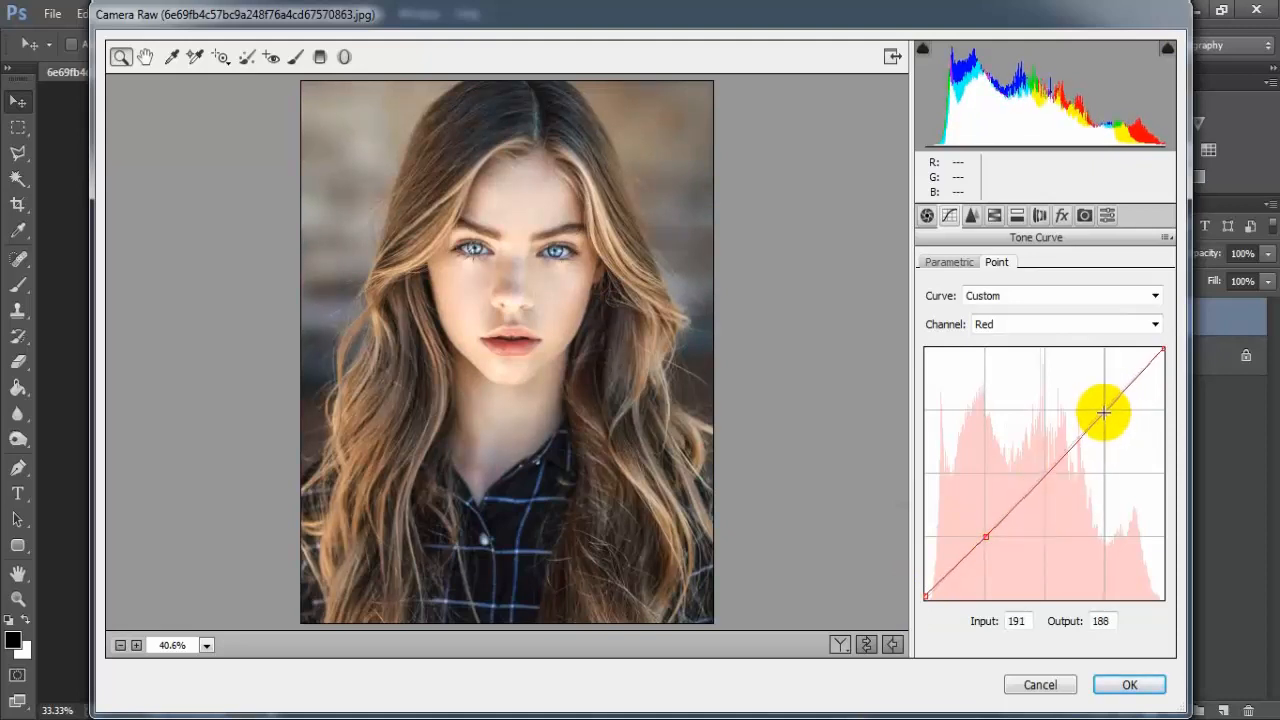
{"action": "left_click", "coordinate": [1164, 347]}
{"action": "left_click_drag", "start_coordinate": [1164, 347], "coordinate": [1164, 353]}
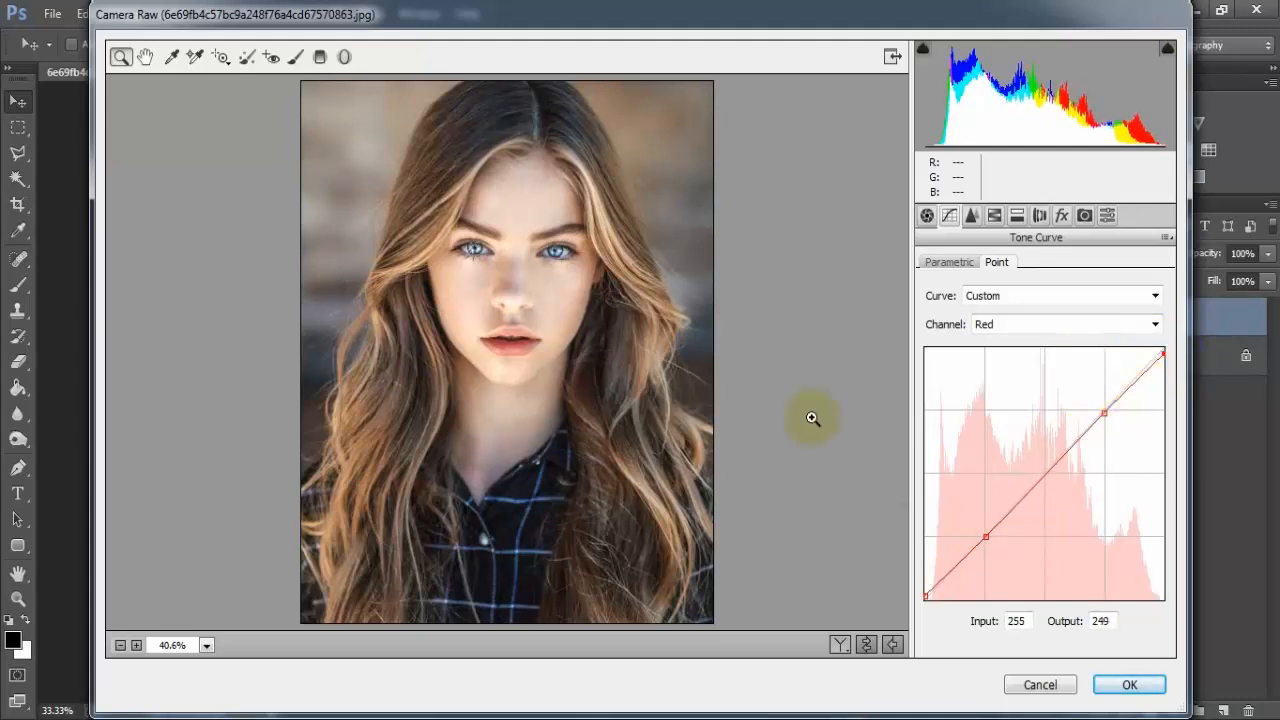
- Shape the Blue channel curve: black point output 4, a point at 96/96, and white point output 250
{"action": "left_click", "coordinate": [1156, 323]}
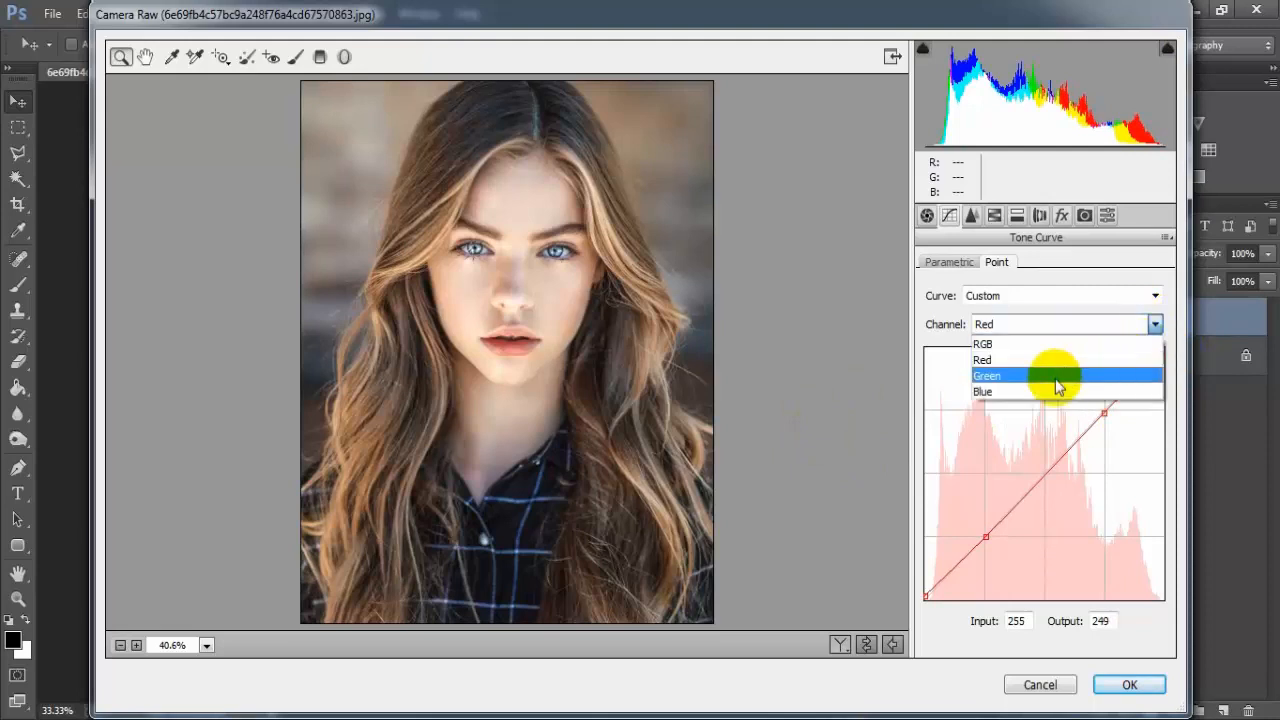
{"action": "left_click", "coordinate": [1098, 393]}
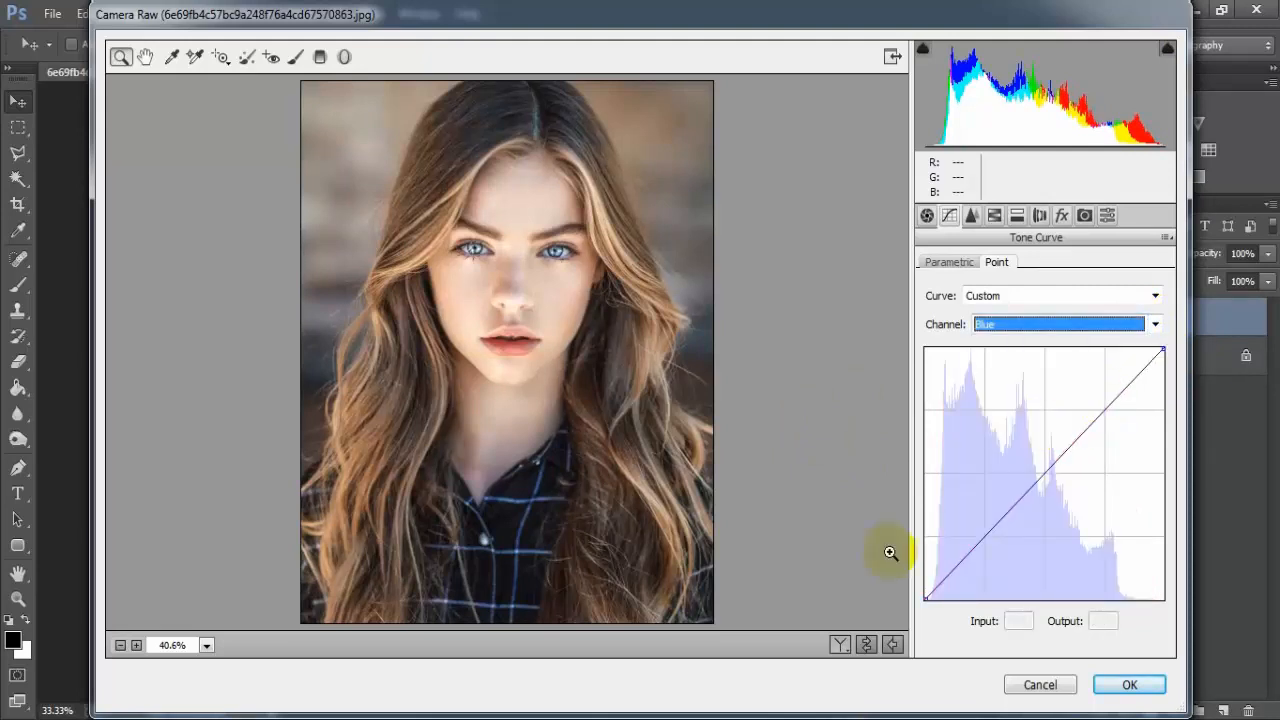
{"action": "left_click_drag", "start_coordinate": [923, 596], "coordinate": [920, 592]}
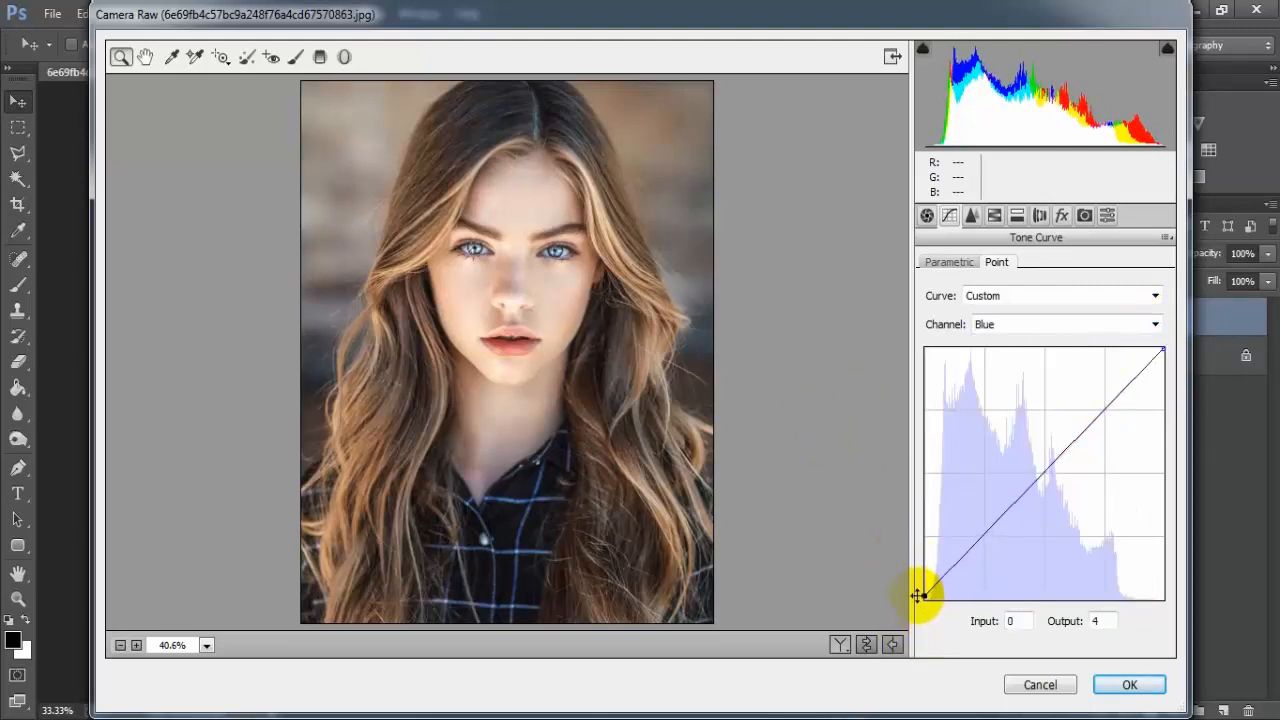
{"action": "left_click", "coordinate": [1016, 502]}
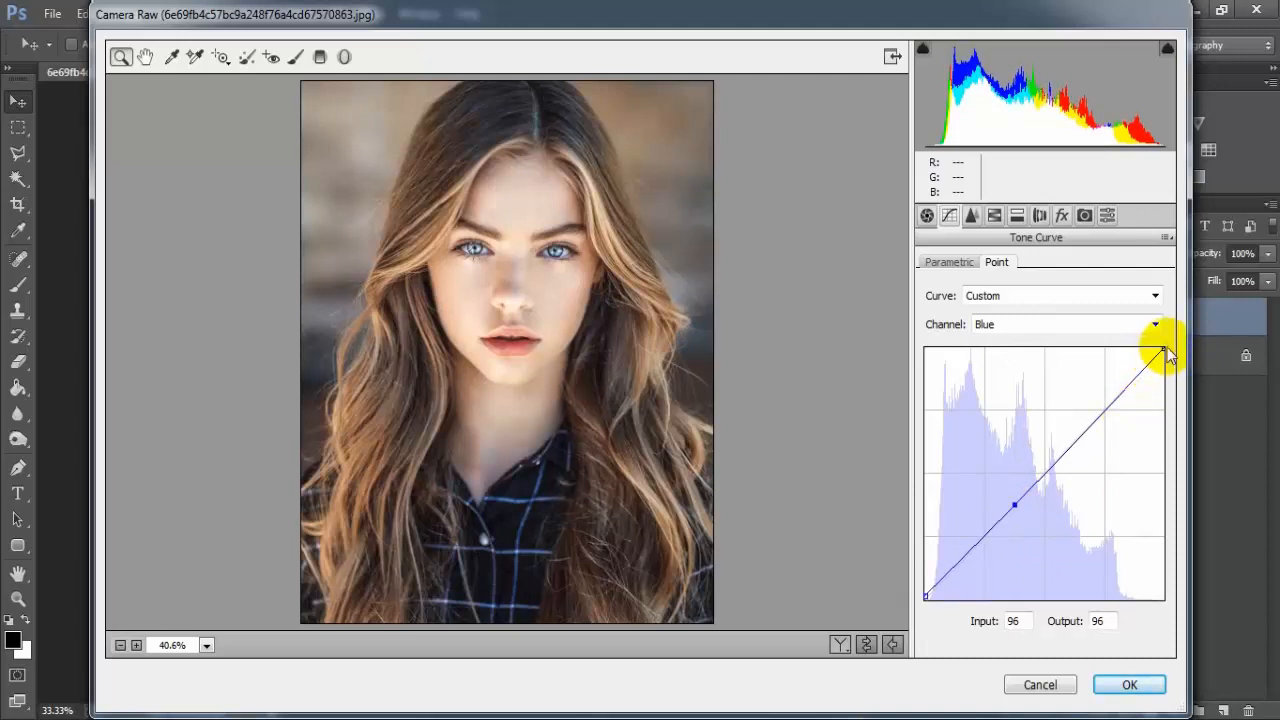
{"action": "left_click_drag", "start_coordinate": [1164, 350], "coordinate": [1169, 355]}
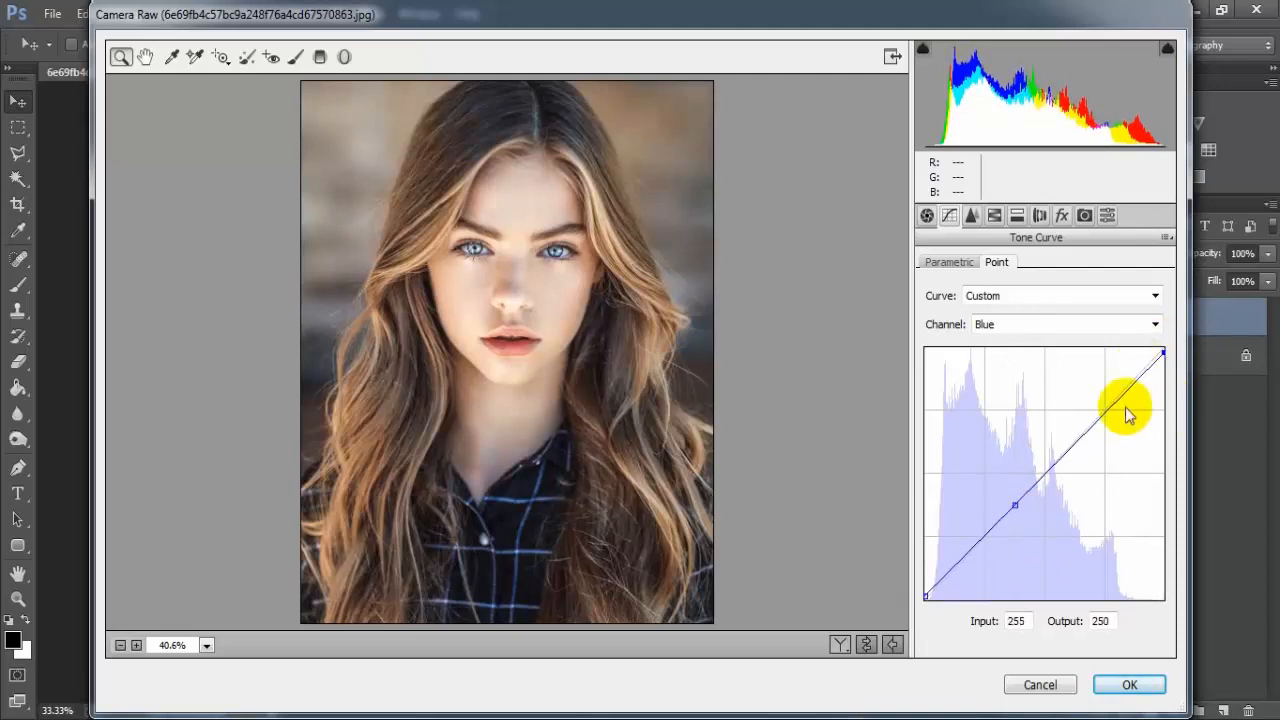
- In the Detail panel, set noise reduction Luminance to 31 and Luminance Detail to 59
{"action": "left_click", "coordinate": [971, 215]}
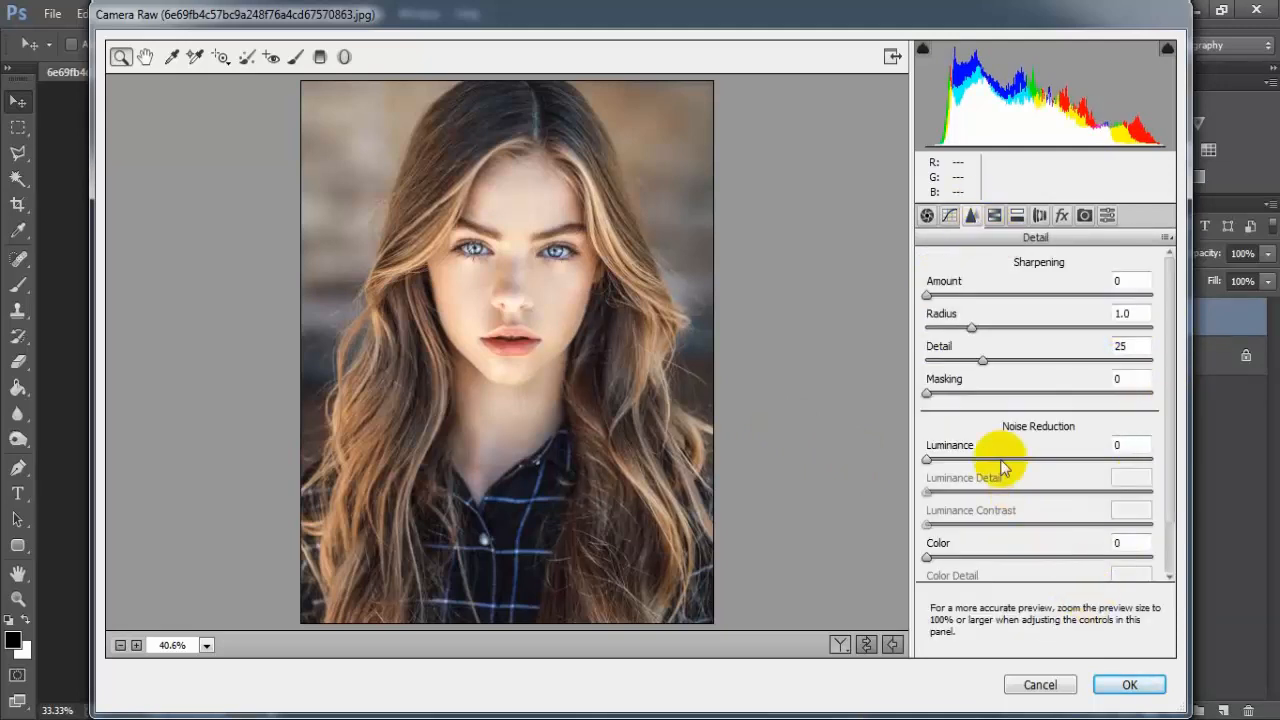
{"action": "left_click", "coordinate": [930, 460]}
{"action": "left_click_drag", "start_coordinate": [933, 458], "coordinate": [1007, 460]}
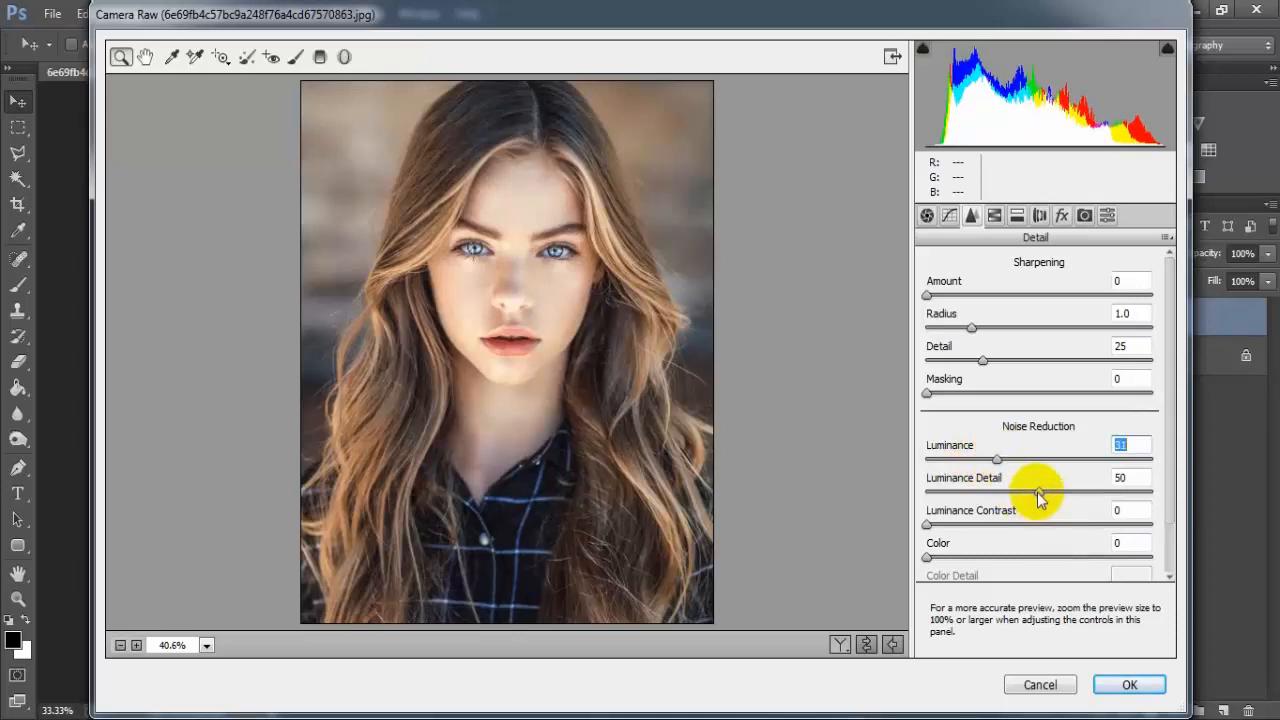
{"action": "left_click_drag", "start_coordinate": [1039, 491], "coordinate": [1062, 498]}
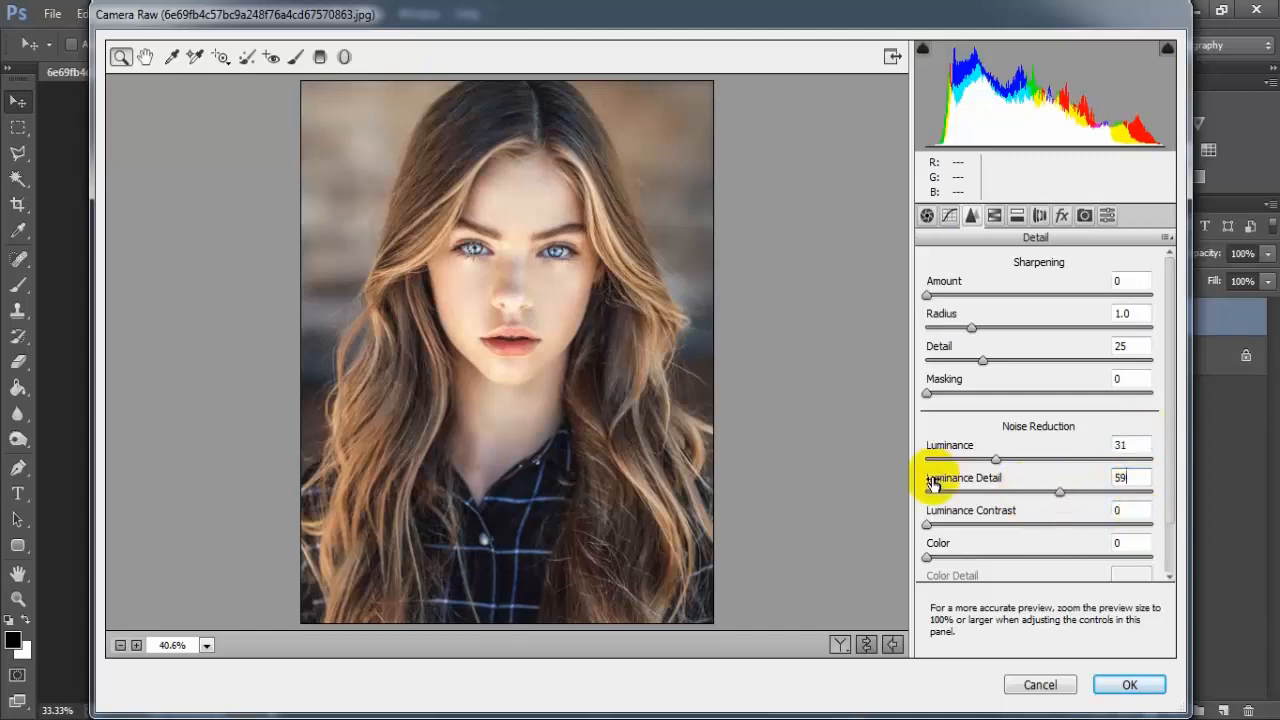
- In the HSL Hue adjustments, shift the Yellows hue to -40
{"action": "left_click", "coordinate": [994, 216]}
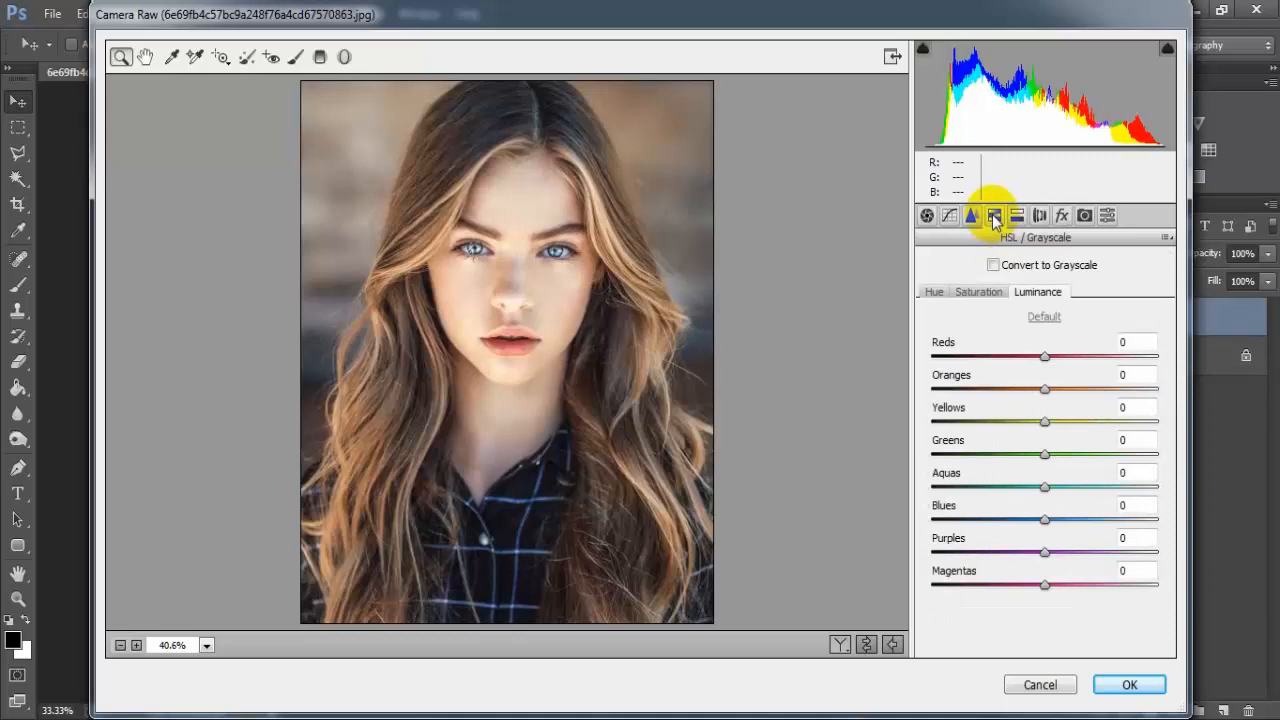
{"action": "left_click", "coordinate": [944, 291]}
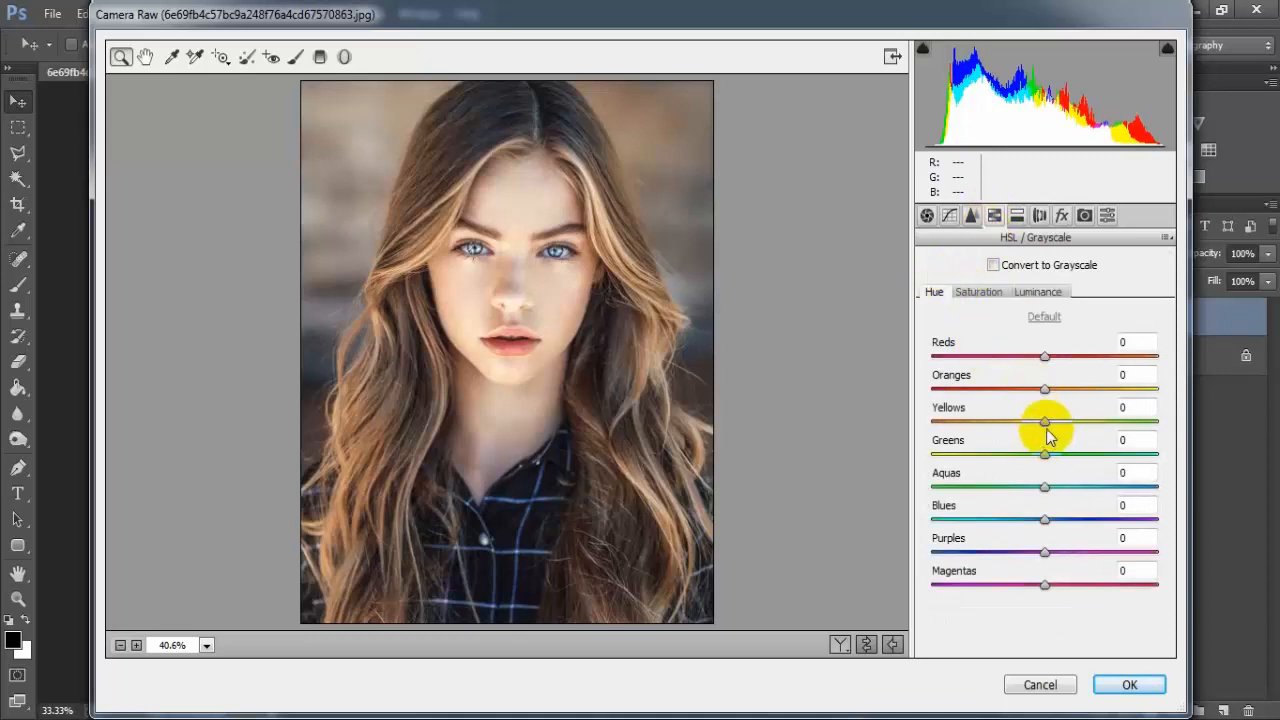
{"action": "left_click_drag", "start_coordinate": [1046, 430], "coordinate": [998, 427]}
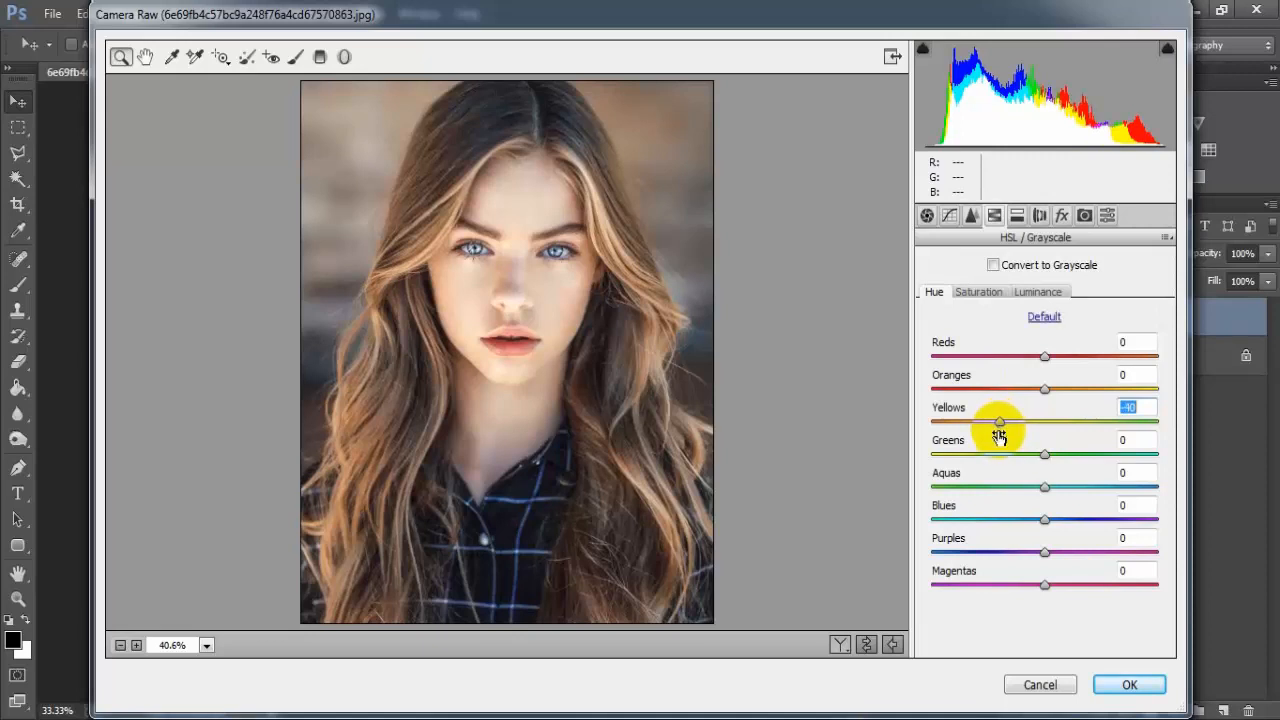
- In the HSL Hue adjustments, set Greens to -100 and Blues to +6
{"action": "left_click_drag", "start_coordinate": [1045, 457], "coordinate": [926, 465]}
{"action": "left_click_drag", "start_coordinate": [1045, 521], "coordinate": [1054, 520]}
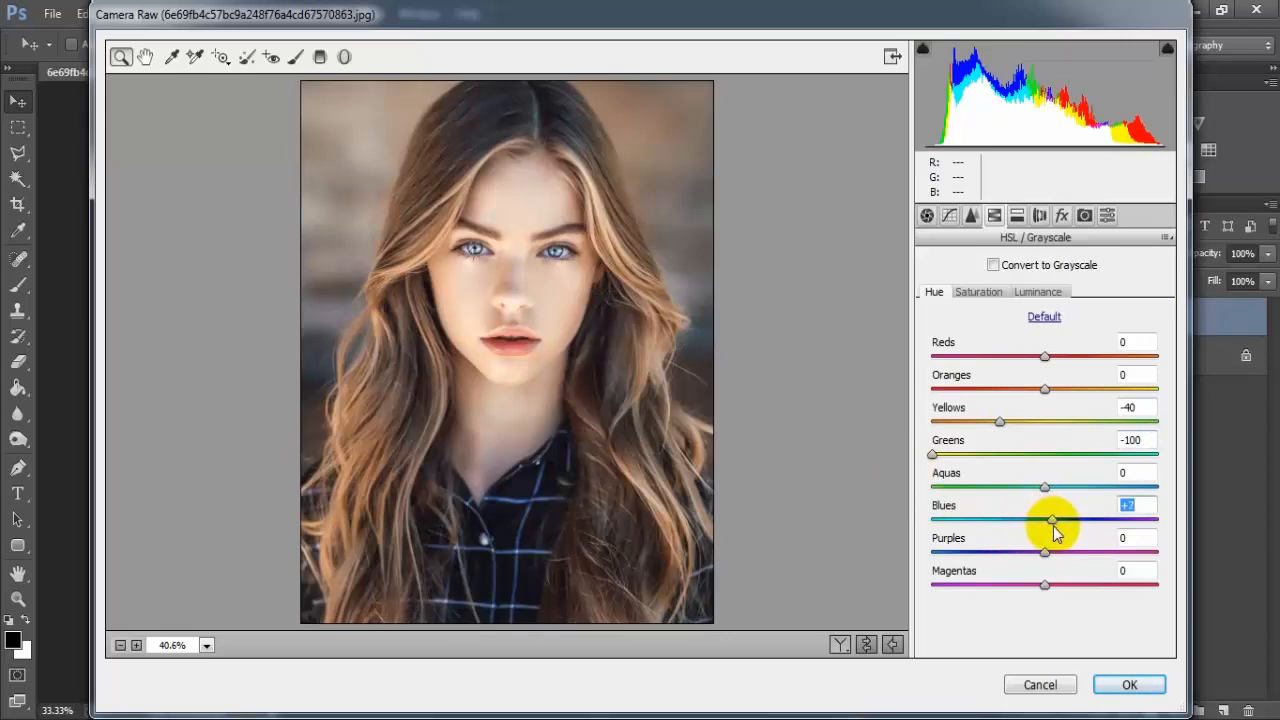
{"action": "left_click_drag", "start_coordinate": [1055, 533], "coordinate": [1050, 536]}
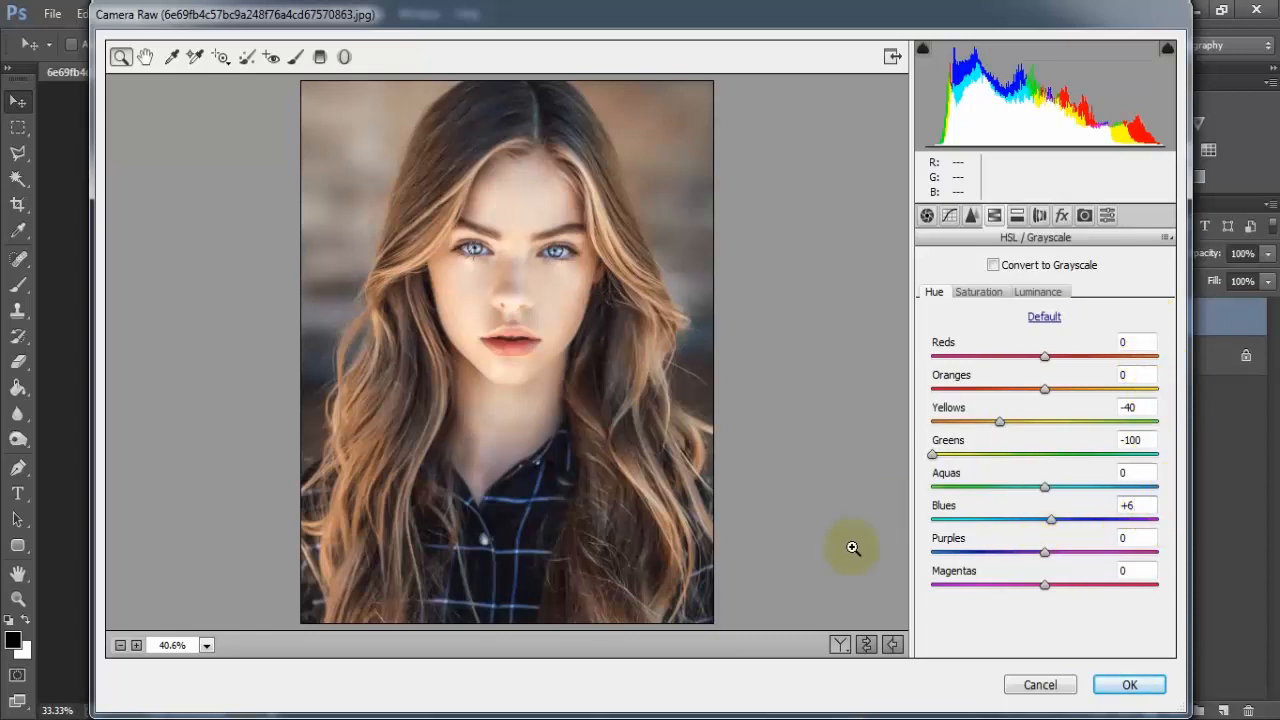
- In HSL Saturation, set Reds to +16, Oranges to -6 and Yellows to -100
{"action": "left_click", "coordinate": [978, 291]}
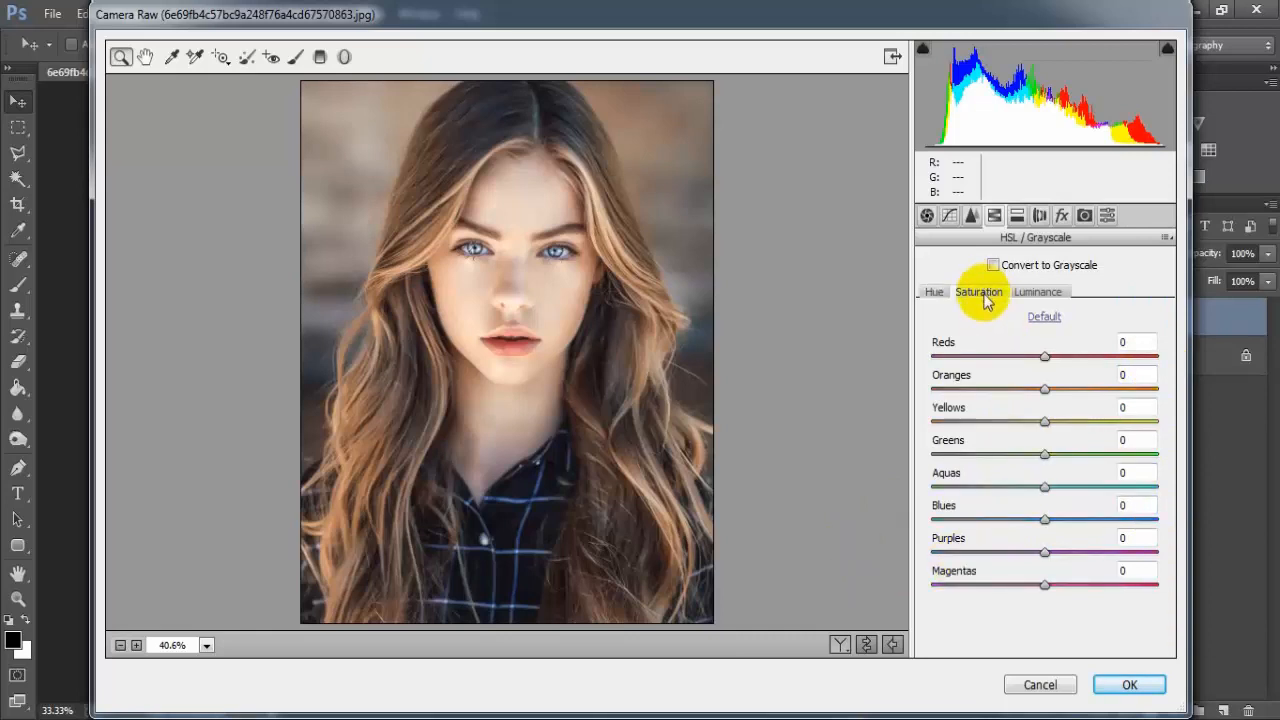
{"action": "left_click_drag", "start_coordinate": [1045, 358], "coordinate": [935, 424]}
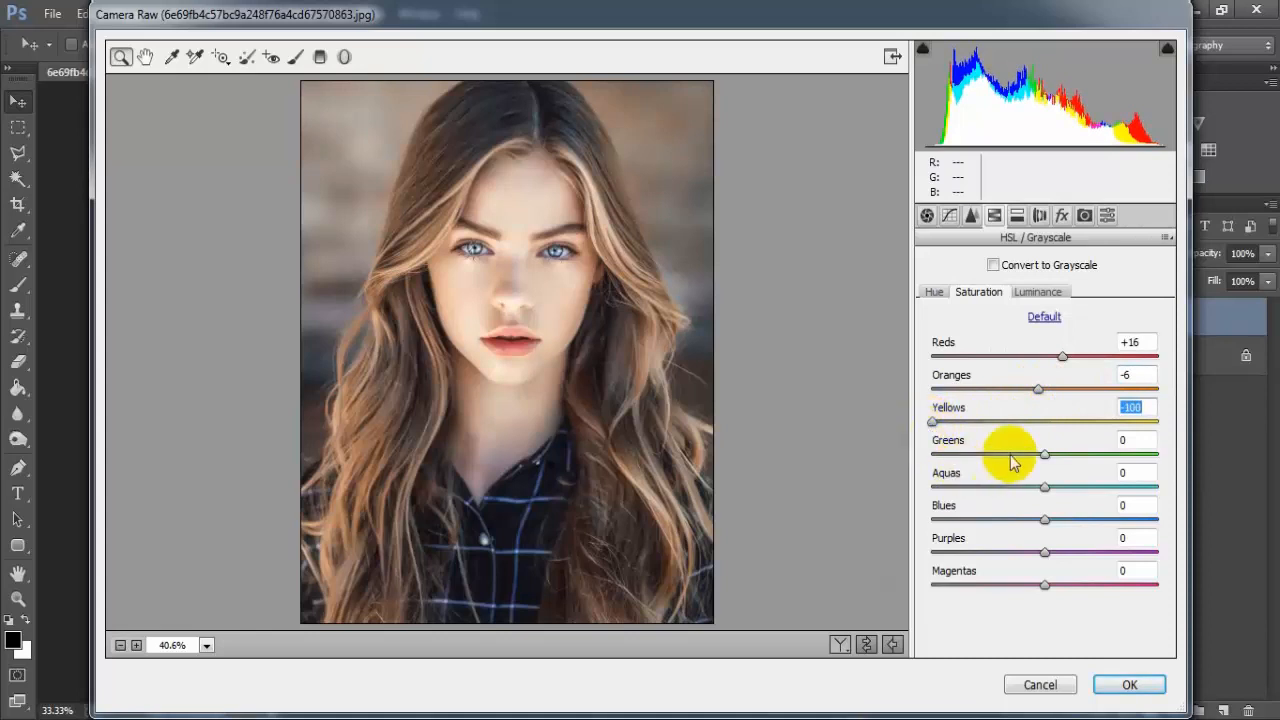
{"action": "left_click_drag", "start_coordinate": [1046, 457], "coordinate": [1040, 462]}
- Lower the Greens saturation to -28, Aquas to -17 and Blues to -71
{"action": "left_click_drag", "start_coordinate": [1021, 463], "coordinate": [1033, 500]}
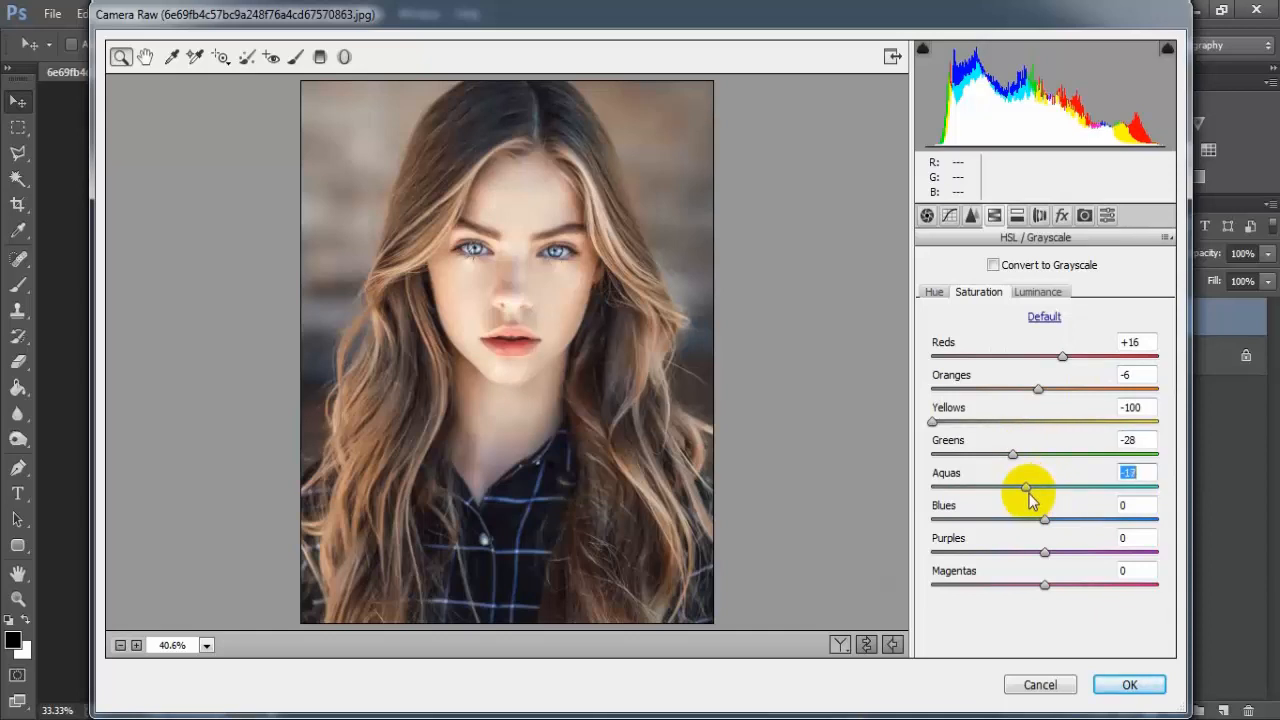
{"action": "left_click_drag", "start_coordinate": [1049, 523], "coordinate": [970, 540]}
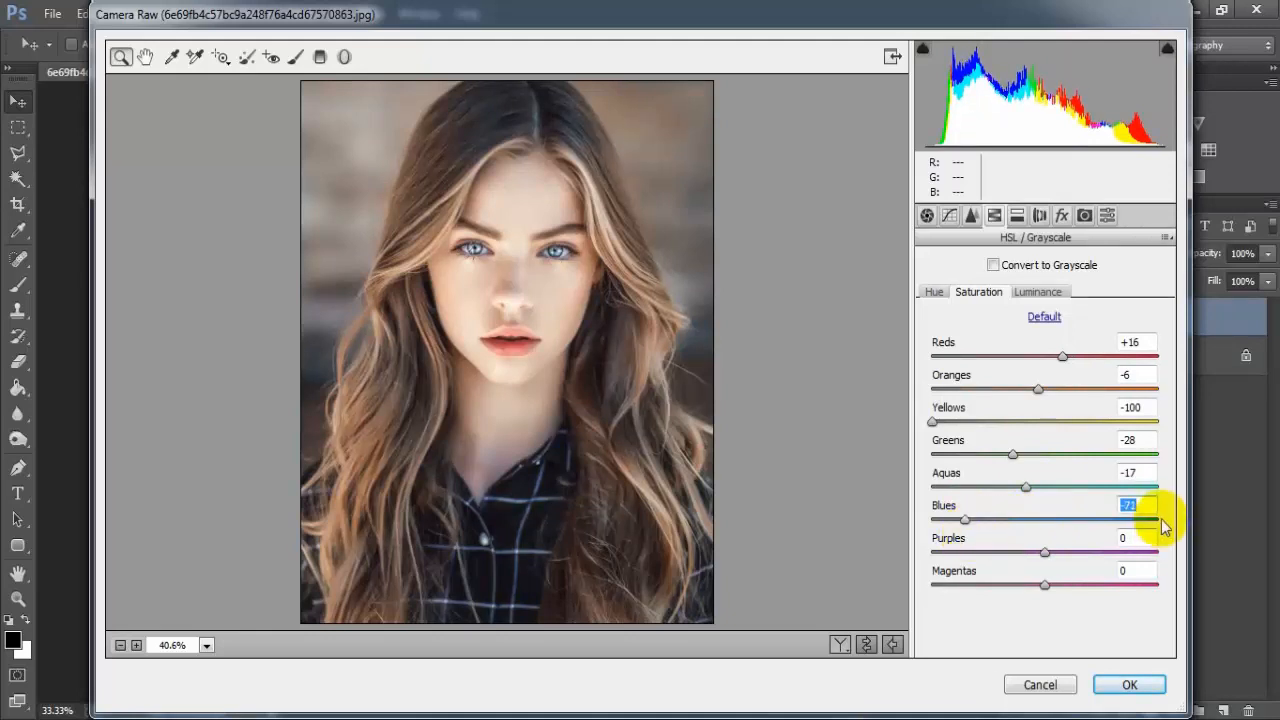
{"action": "left_click", "coordinate": [1135, 503]}
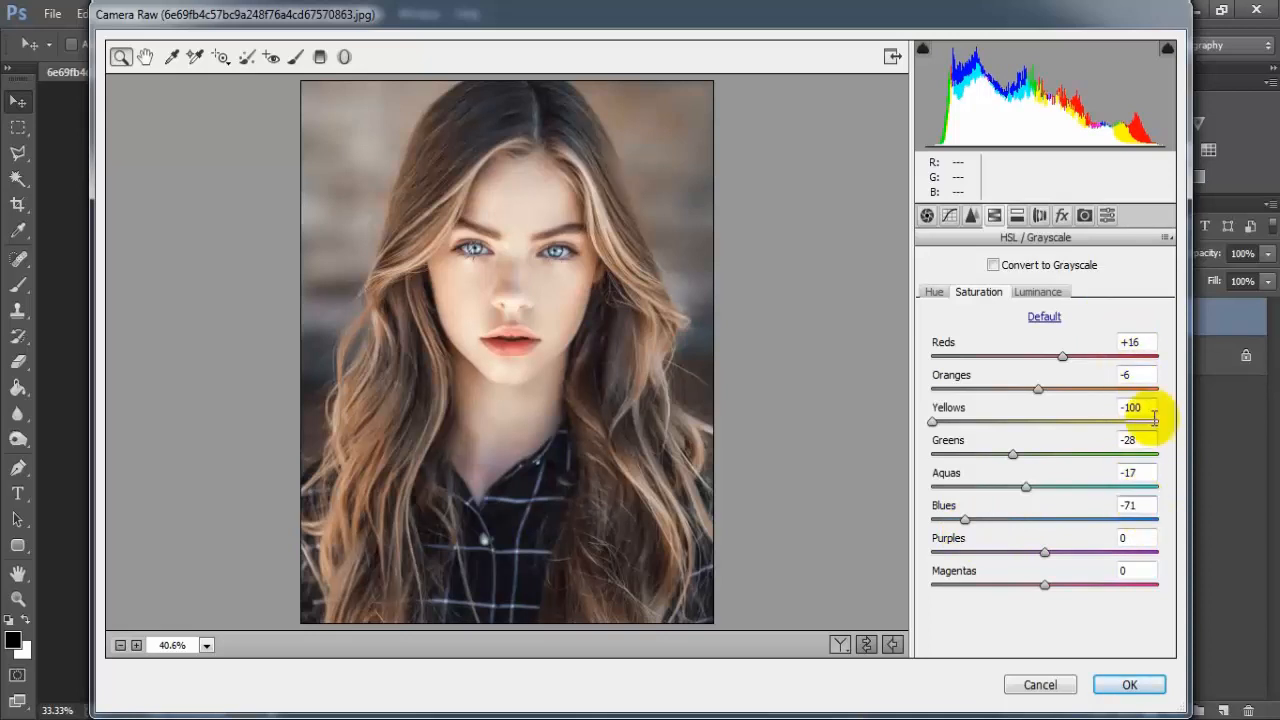
- In HSL Luminance, raise Oranges to +40 and Yellows to +2
{"action": "left_click", "coordinate": [1037, 293]}
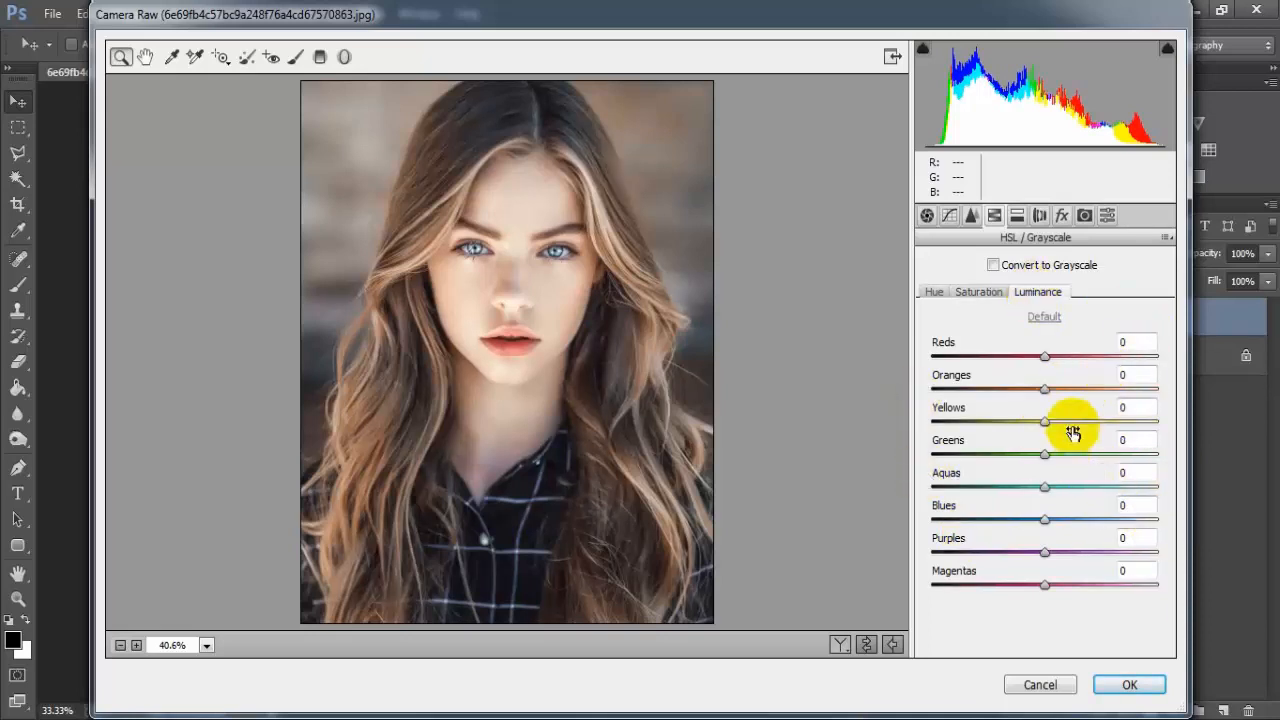
{"action": "left_click_drag", "start_coordinate": [1048, 393], "coordinate": [1095, 403]}
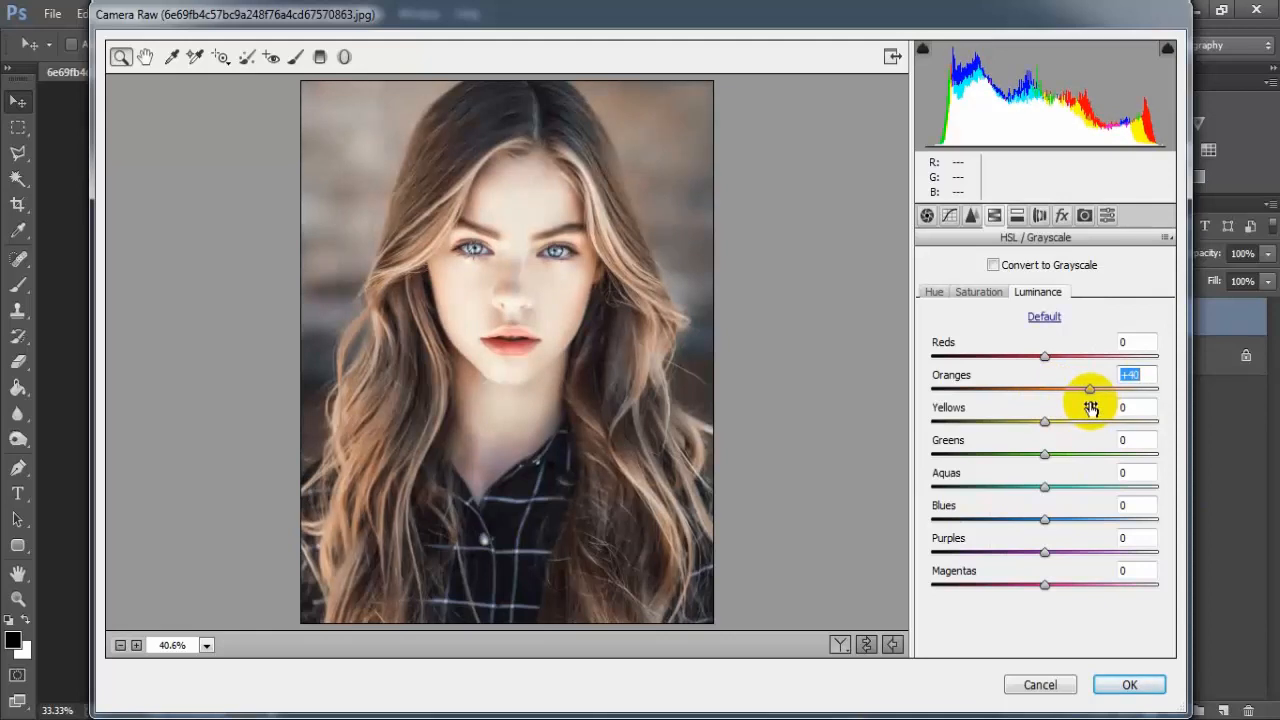
{"action": "left_click_drag", "start_coordinate": [1044, 423], "coordinate": [1050, 428]}
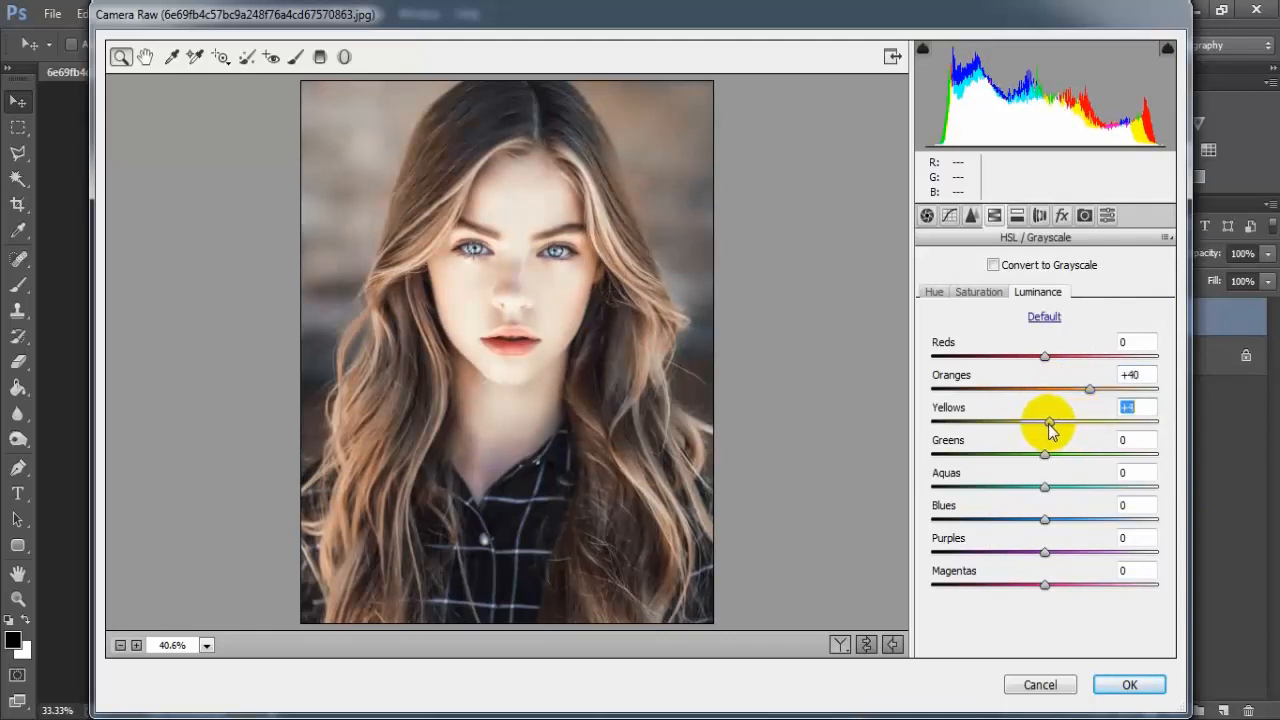
{"action": "left_click", "coordinate": [1143, 405]}
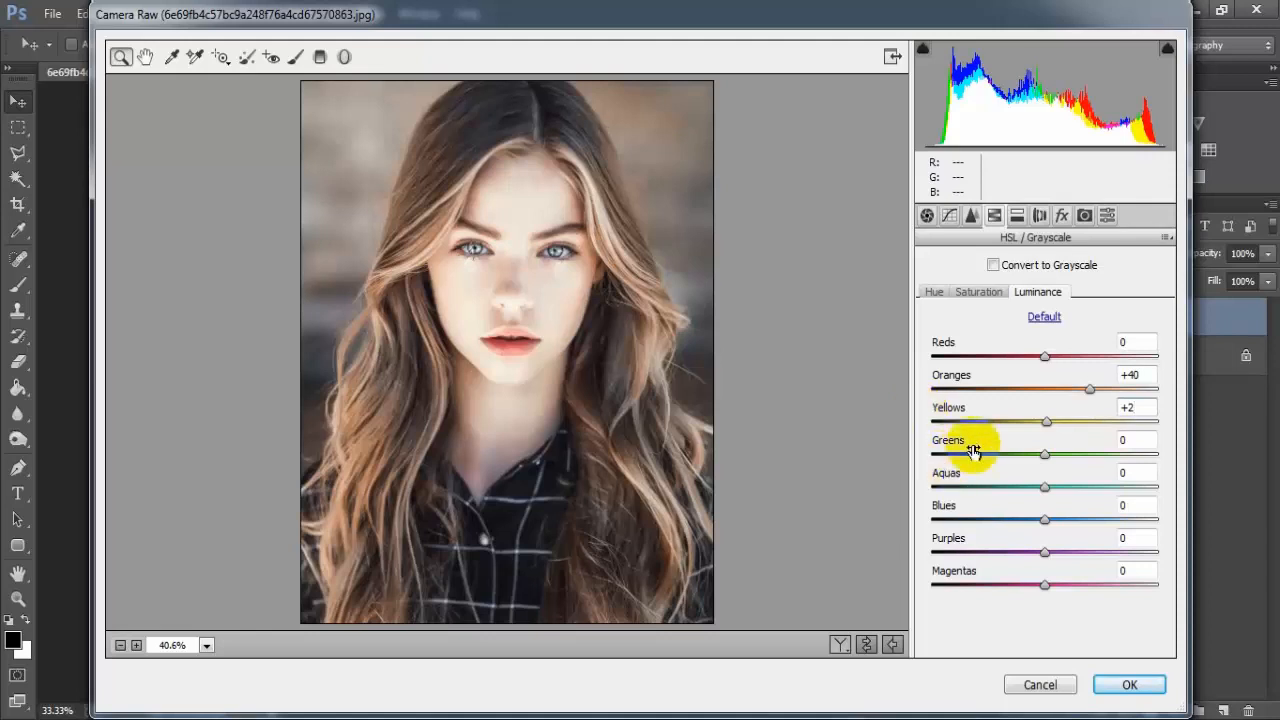
- In Split Toning, push the Balance slider toward the highlights
{"action": "left_click", "coordinate": [1017, 215]}
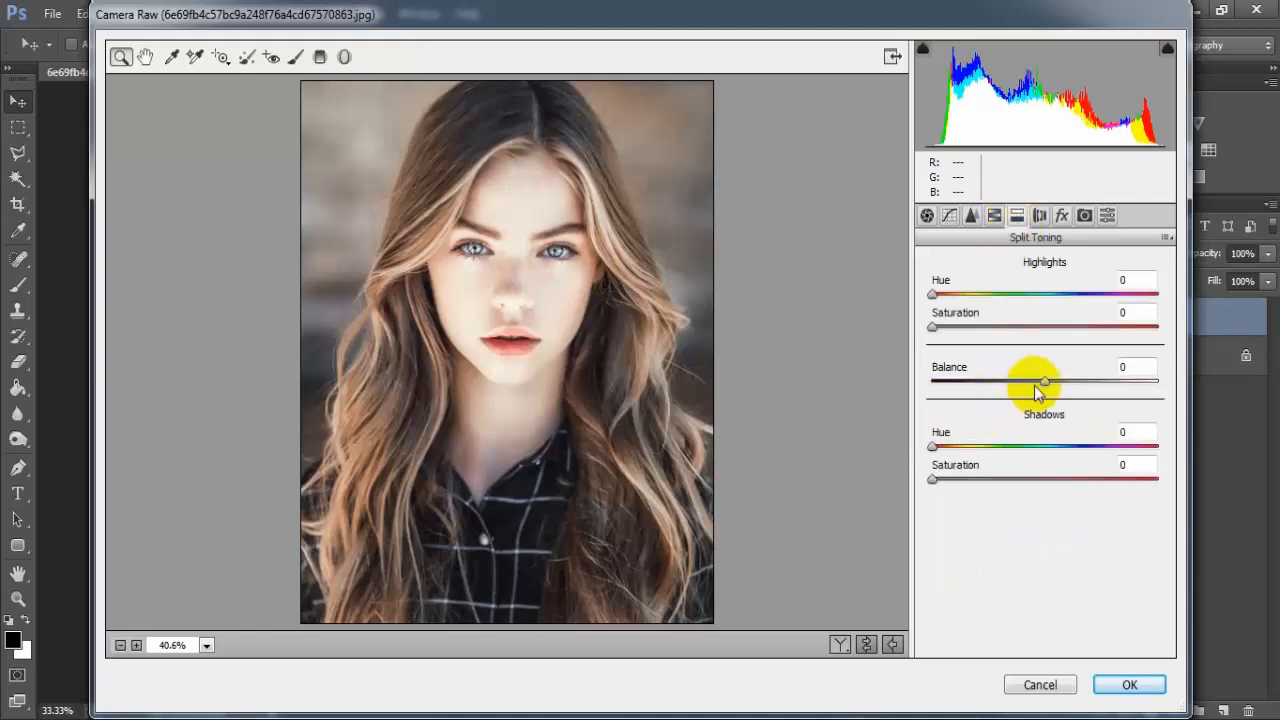
{"action": "left_click_drag", "start_coordinate": [1044, 381], "coordinate": [1150, 391]}
- In Effects, set the Grain Amount to 10, Size to 60 and Roughness to 50
{"action": "left_click", "coordinate": [1062, 217]}
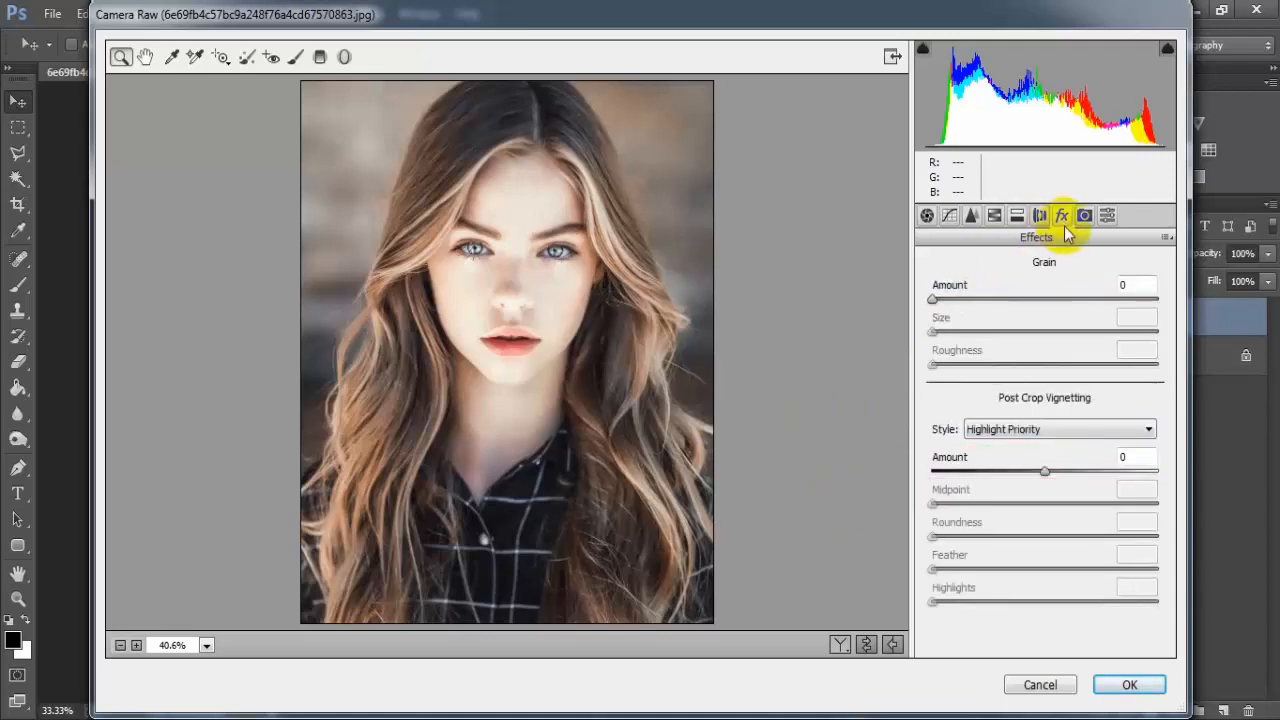
{"action": "left_click_drag", "start_coordinate": [933, 299], "coordinate": [953, 300]}
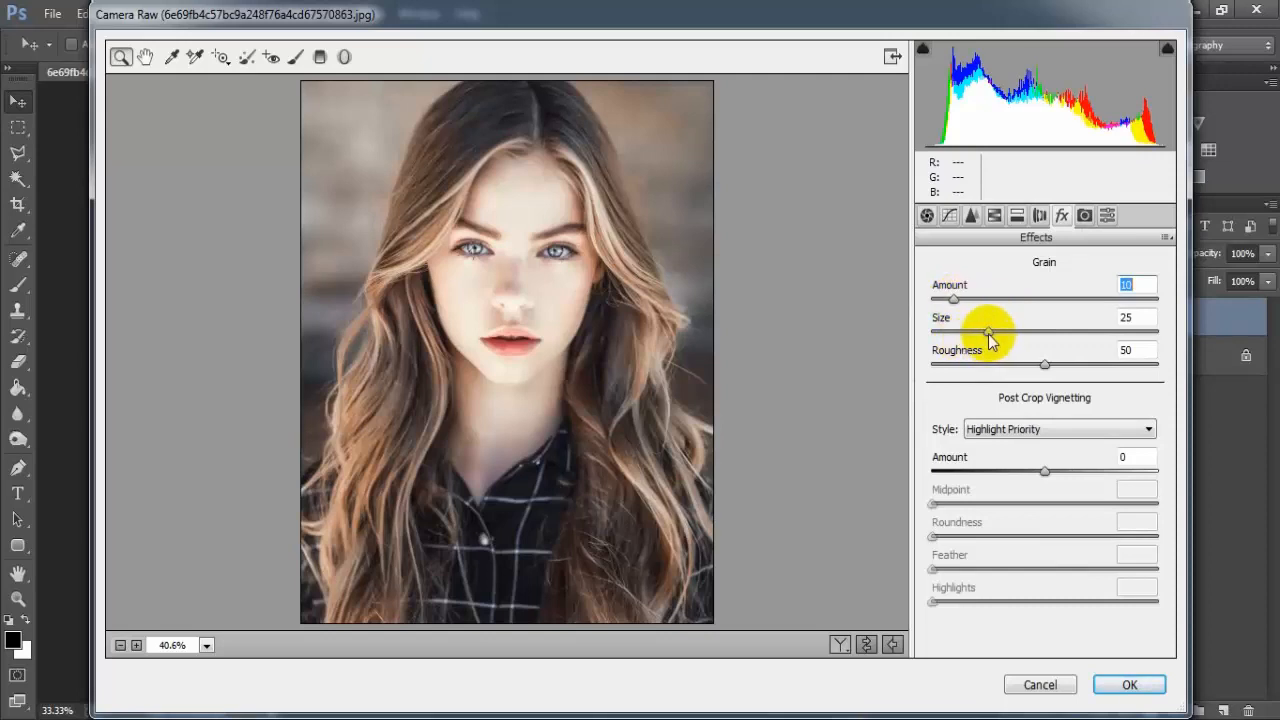
{"action": "left_click_drag", "start_coordinate": [1029, 336], "coordinate": [1067, 341]}
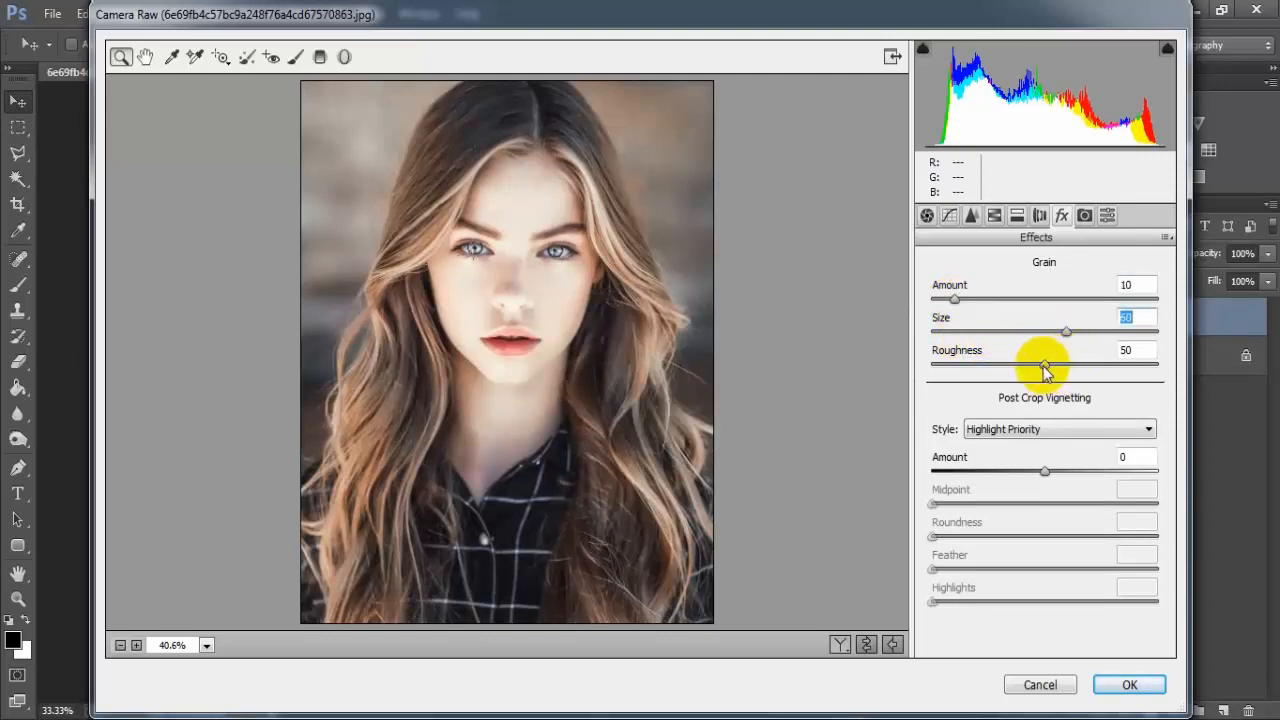
{"action": "left_click", "coordinate": [1149, 349]}
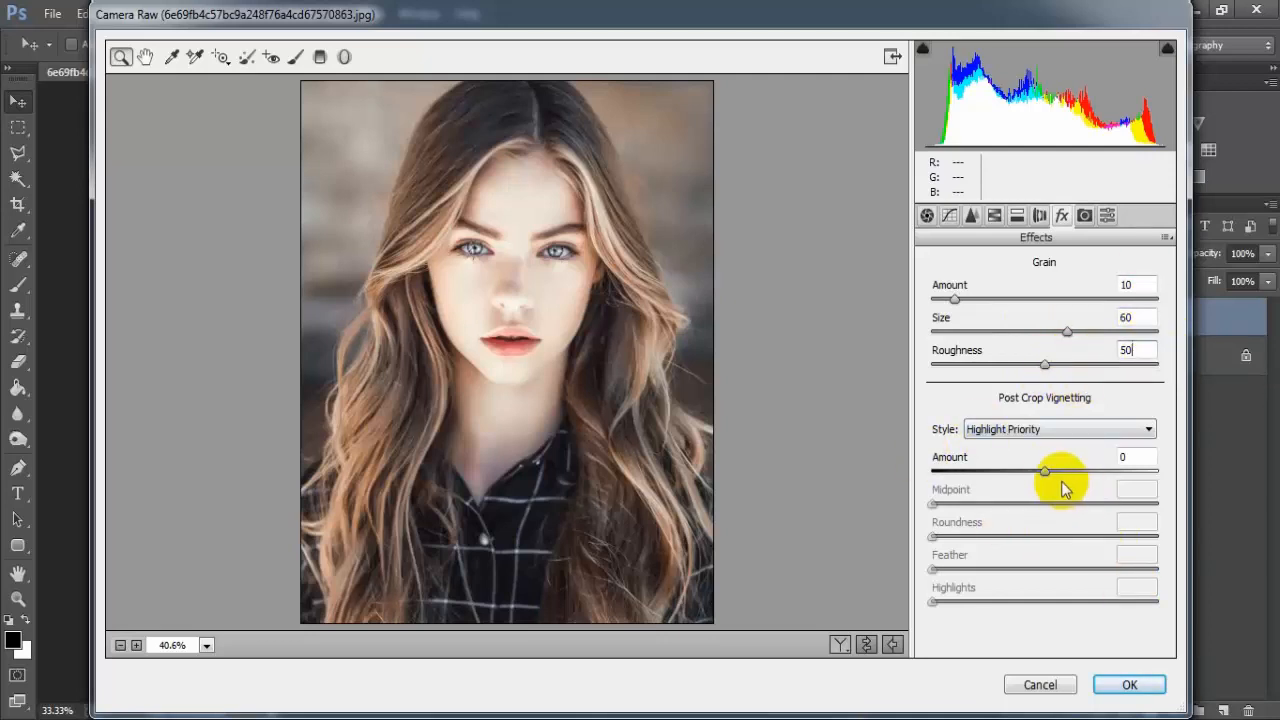
- Add a Post Crop Vignette with Amount -67, Midpoint 23, Roundness +20 and Feather 90
{"action": "left_click_drag", "start_coordinate": [1043, 472], "coordinate": [970, 495]}
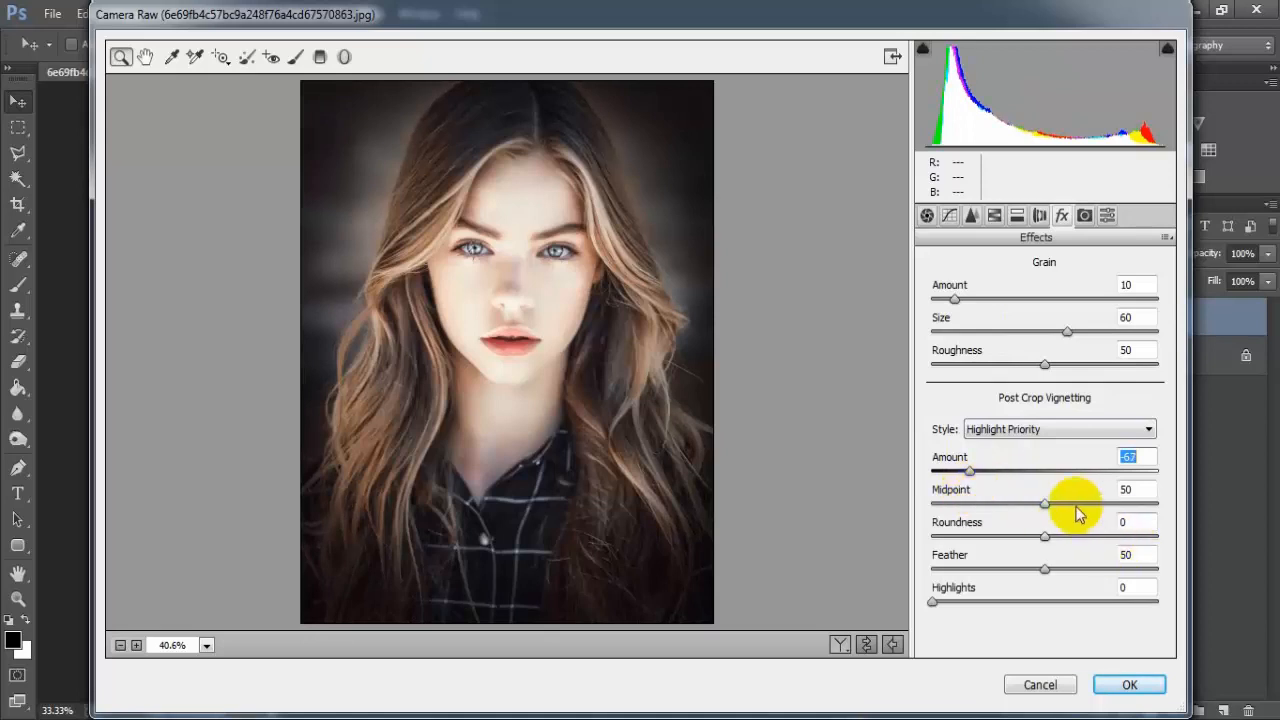
{"action": "left_click_drag", "start_coordinate": [1046, 505], "coordinate": [987, 515]}
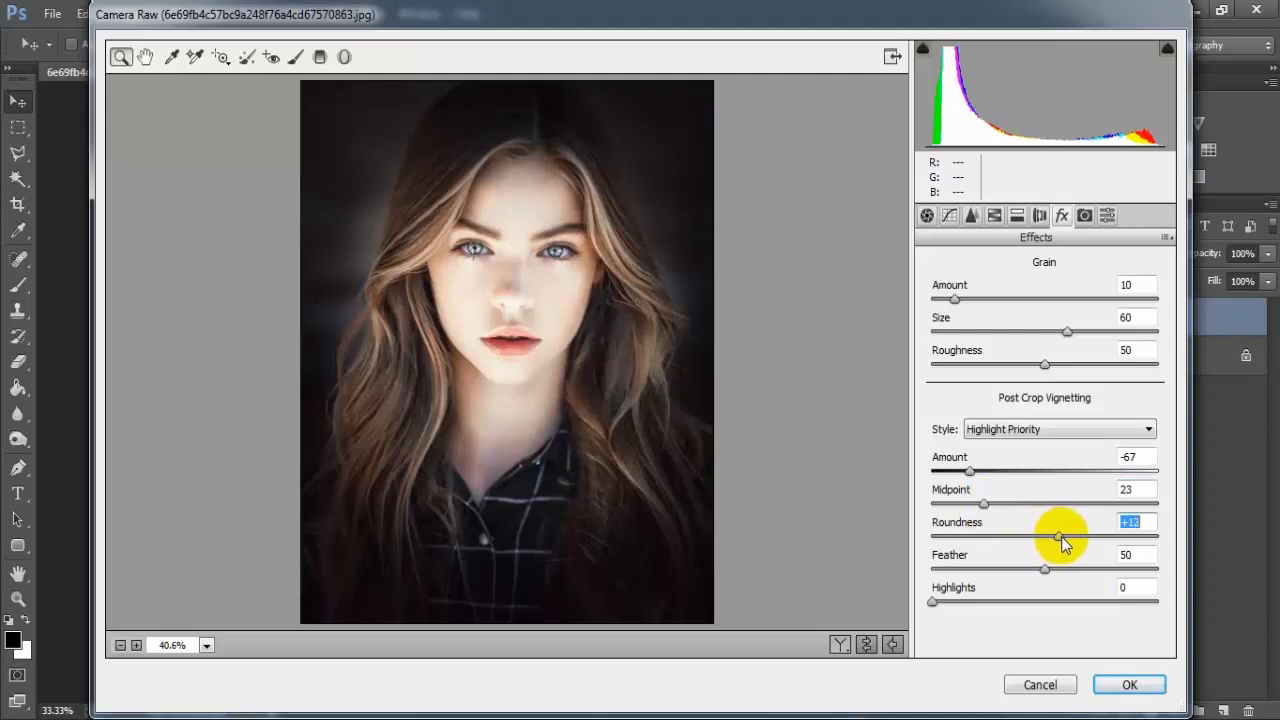
{"action": "left_click_drag", "start_coordinate": [1062, 536], "coordinate": [1131, 572]}
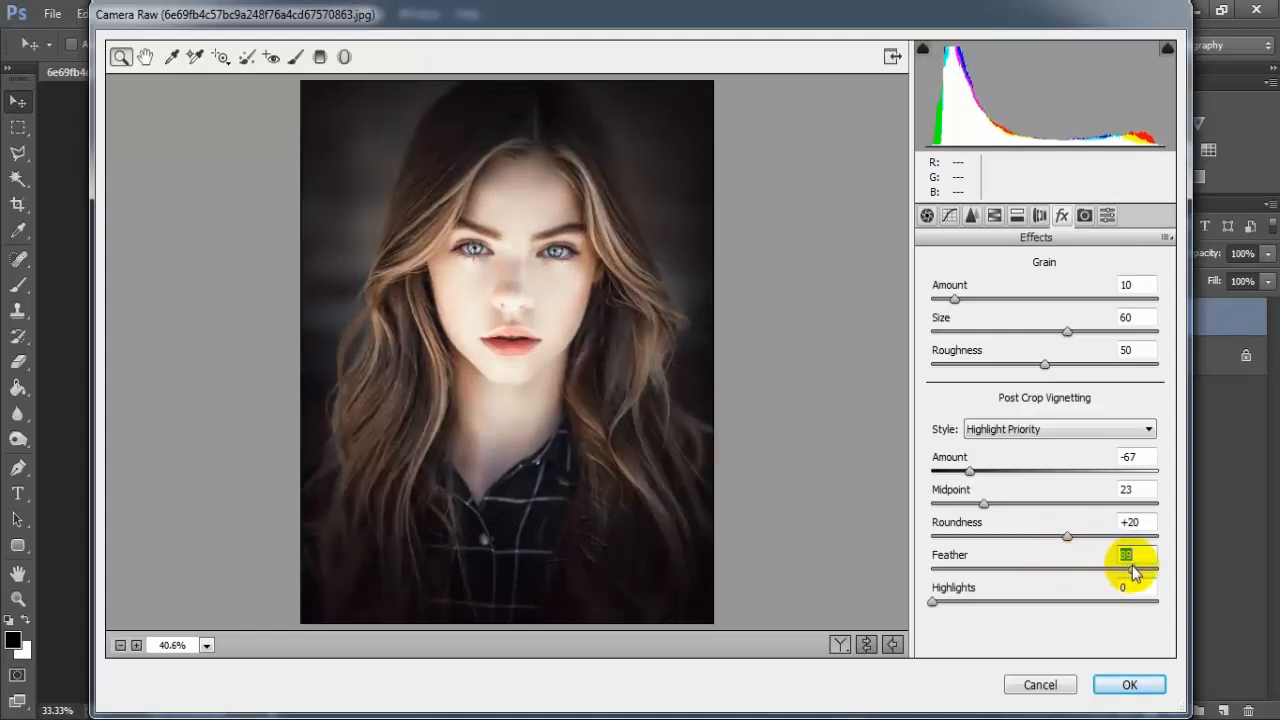
{"action": "left_click", "coordinate": [1148, 555]}
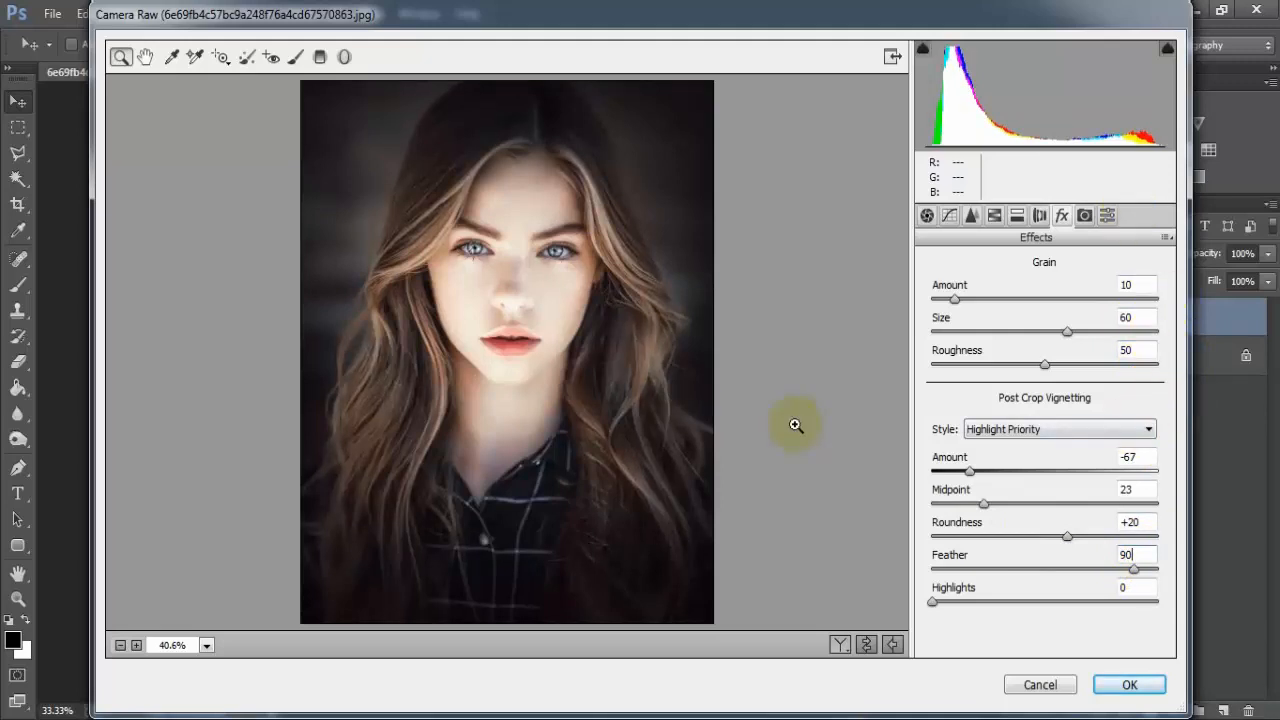
- In Camera Calibration, set Shadows Tint to +68, Red Primary Hue to +64 and Saturation to +18
{"action": "left_click", "coordinate": [1084, 215]}
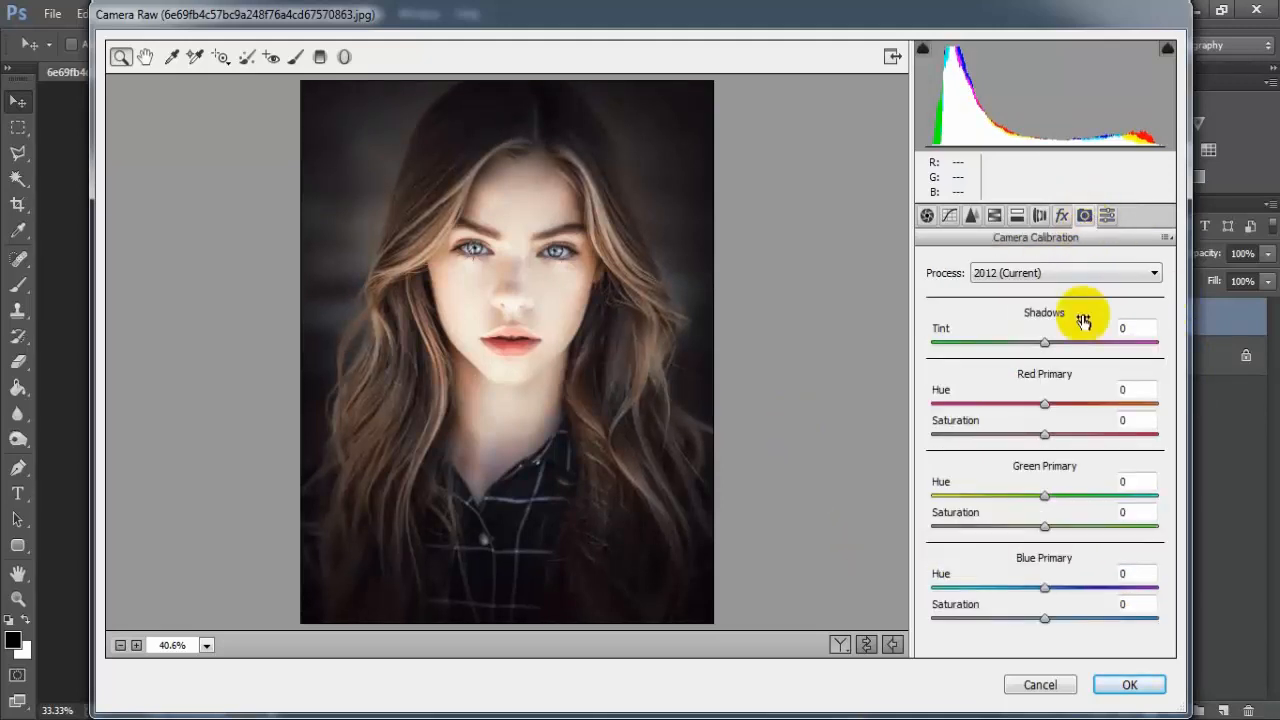
{"action": "left_click_drag", "start_coordinate": [1044, 345], "coordinate": [1096, 345]}
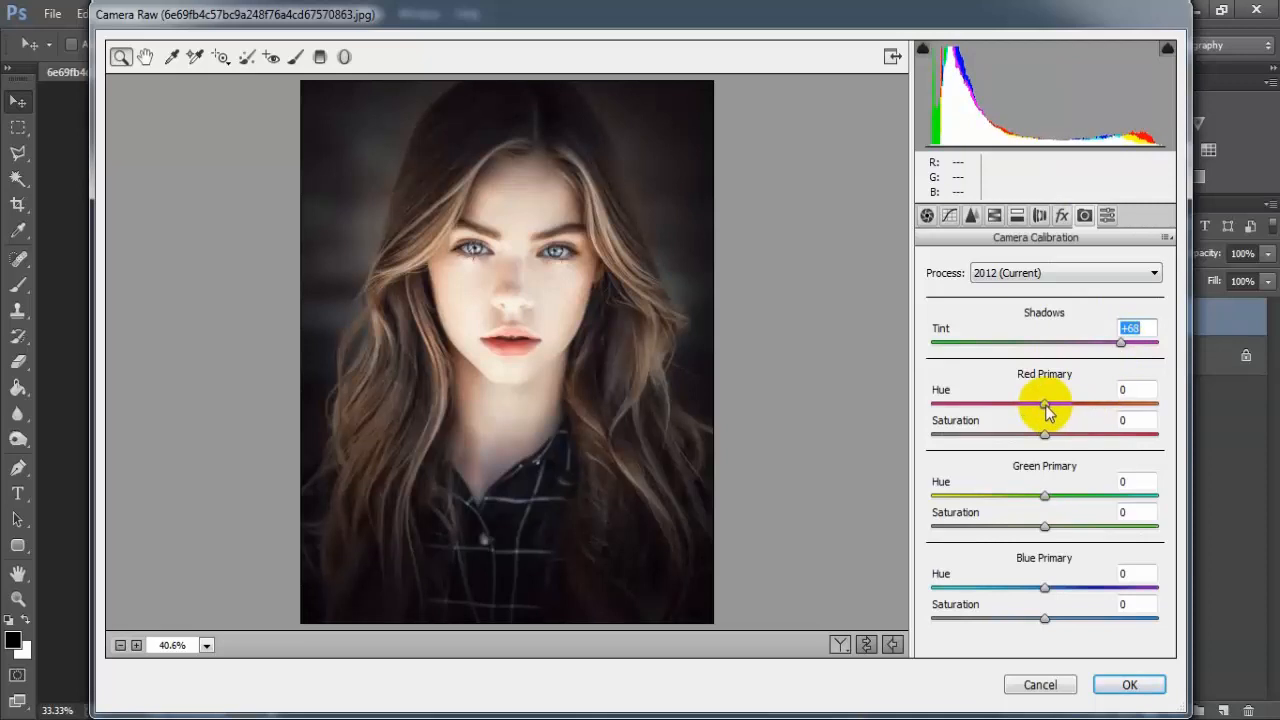
{"action": "left_click_drag", "start_coordinate": [1044, 404], "coordinate": [1118, 395]}
{"action": "left_click_drag", "start_coordinate": [1044, 434], "coordinate": [1068, 434]}
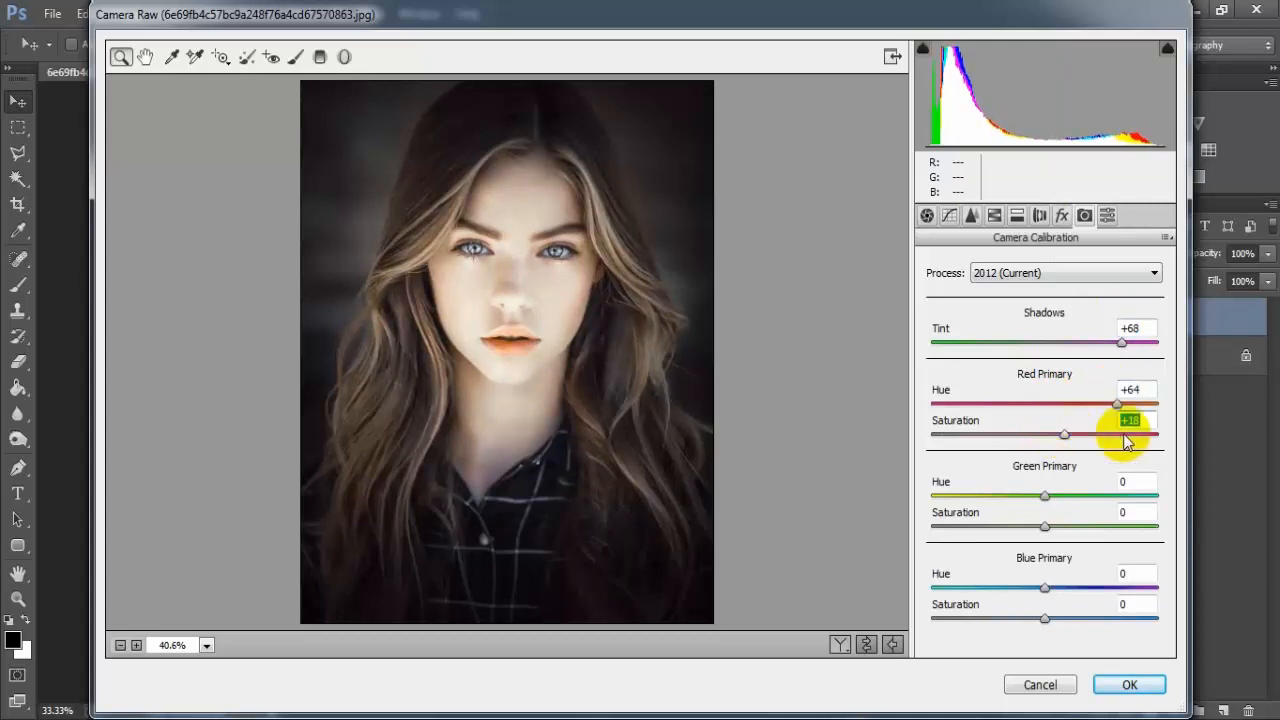
- Set the Green Primary Hue to +80 and its Saturation to -18
{"action": "left_click_drag", "start_coordinate": [1044, 505], "coordinate": [1136, 501]}
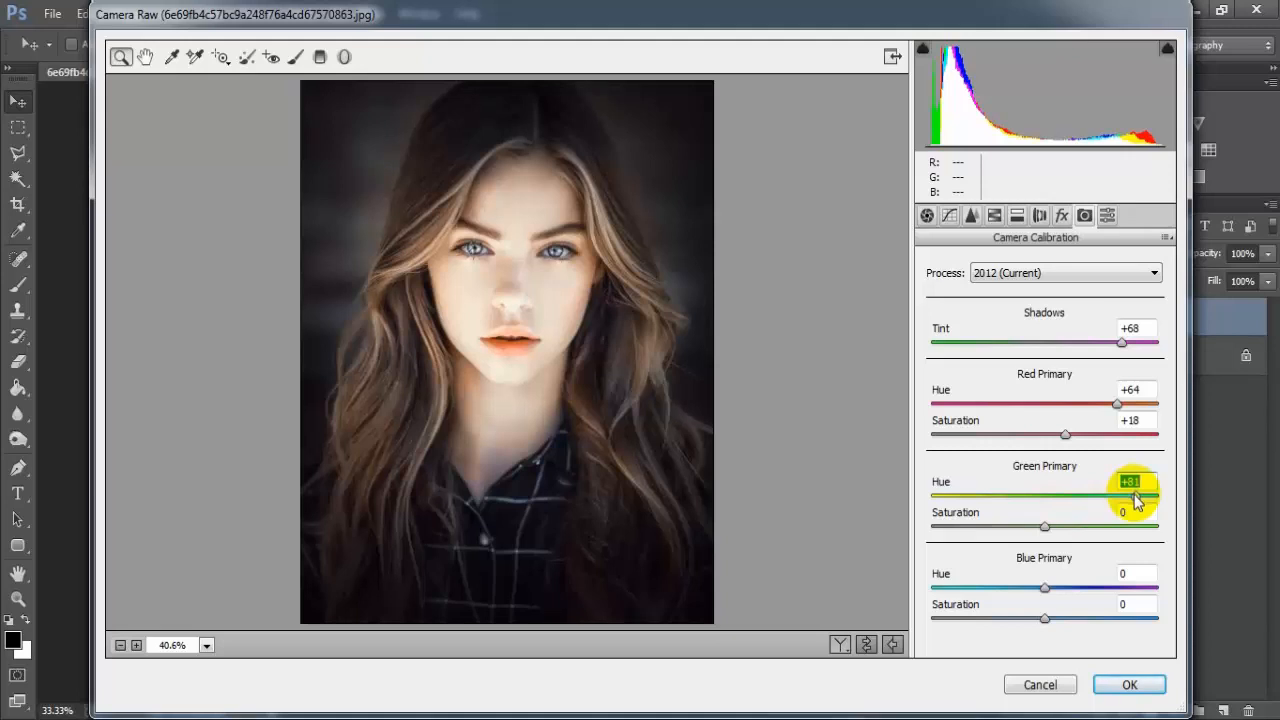
{"action": "left_click_drag", "start_coordinate": [1134, 501], "coordinate": [1135, 502]}
{"action": "left_click_drag", "start_coordinate": [1047, 532], "coordinate": [1024, 530]}
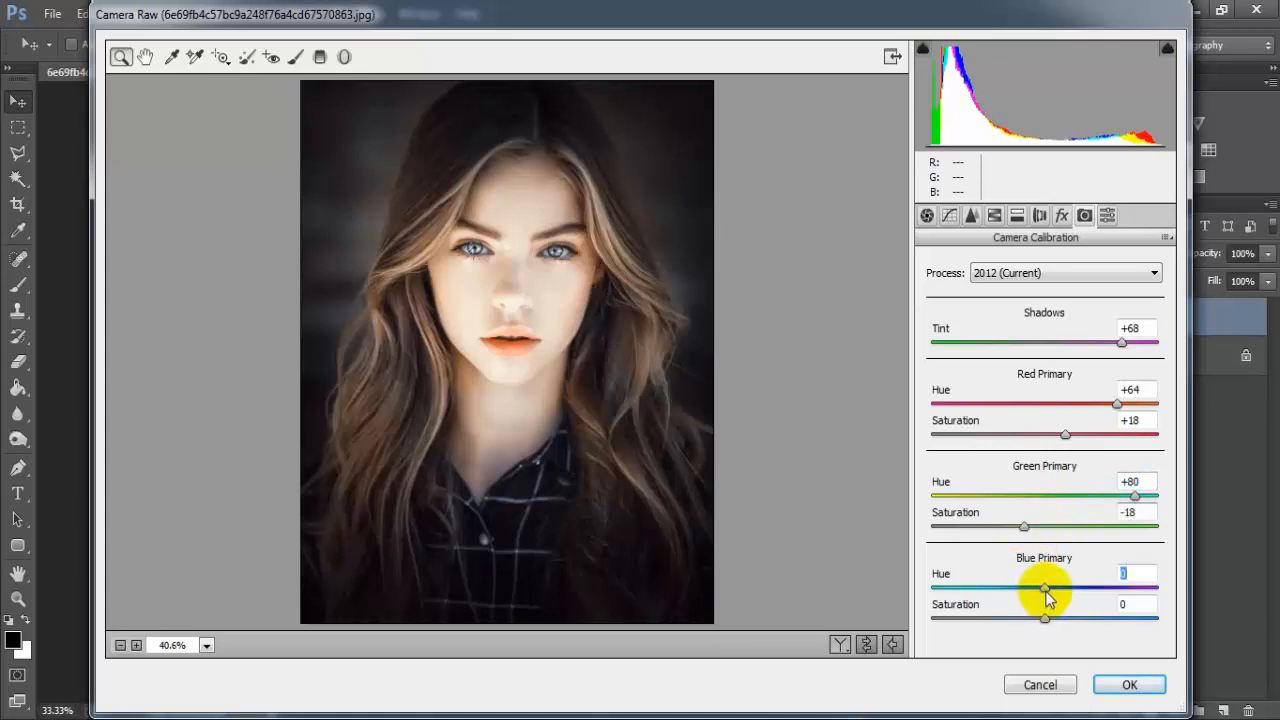
- Set the Blue Primary Hue to -55 and its Saturation to -25
{"action": "left_click_drag", "start_coordinate": [1045, 590], "coordinate": [983, 587]}
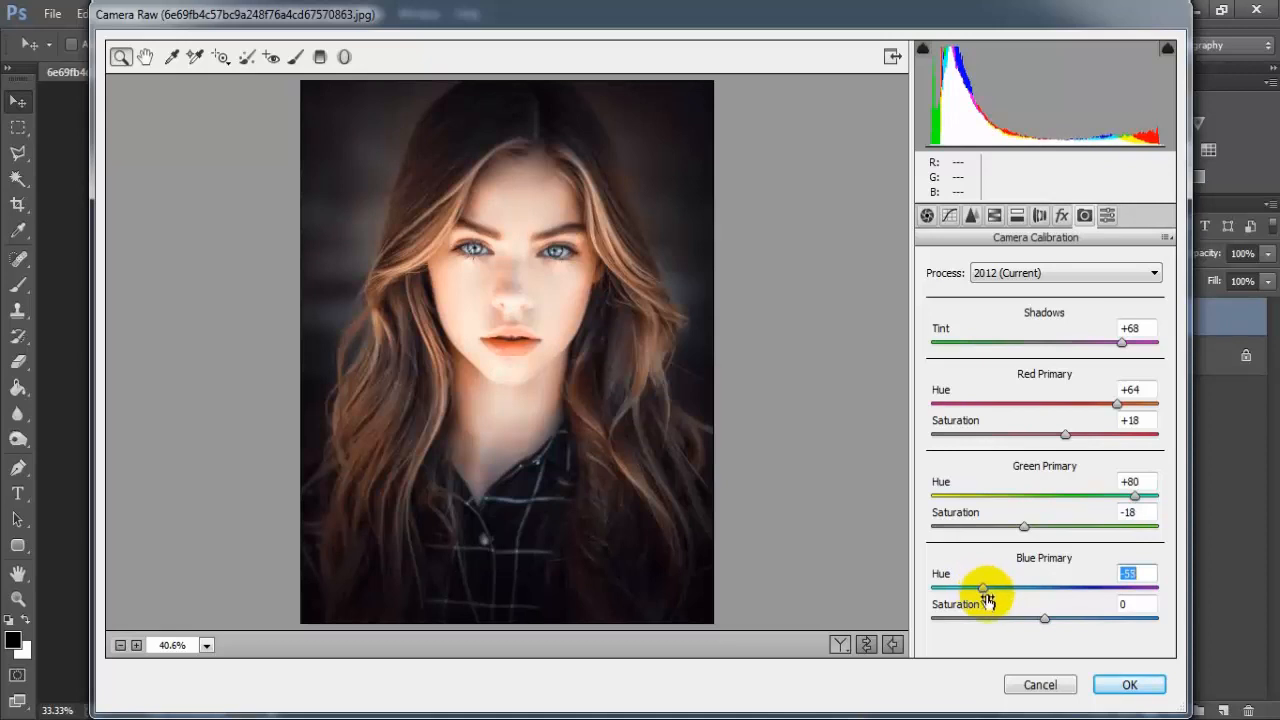
{"action": "left_click_drag", "start_coordinate": [1045, 622], "coordinate": [1020, 622]}
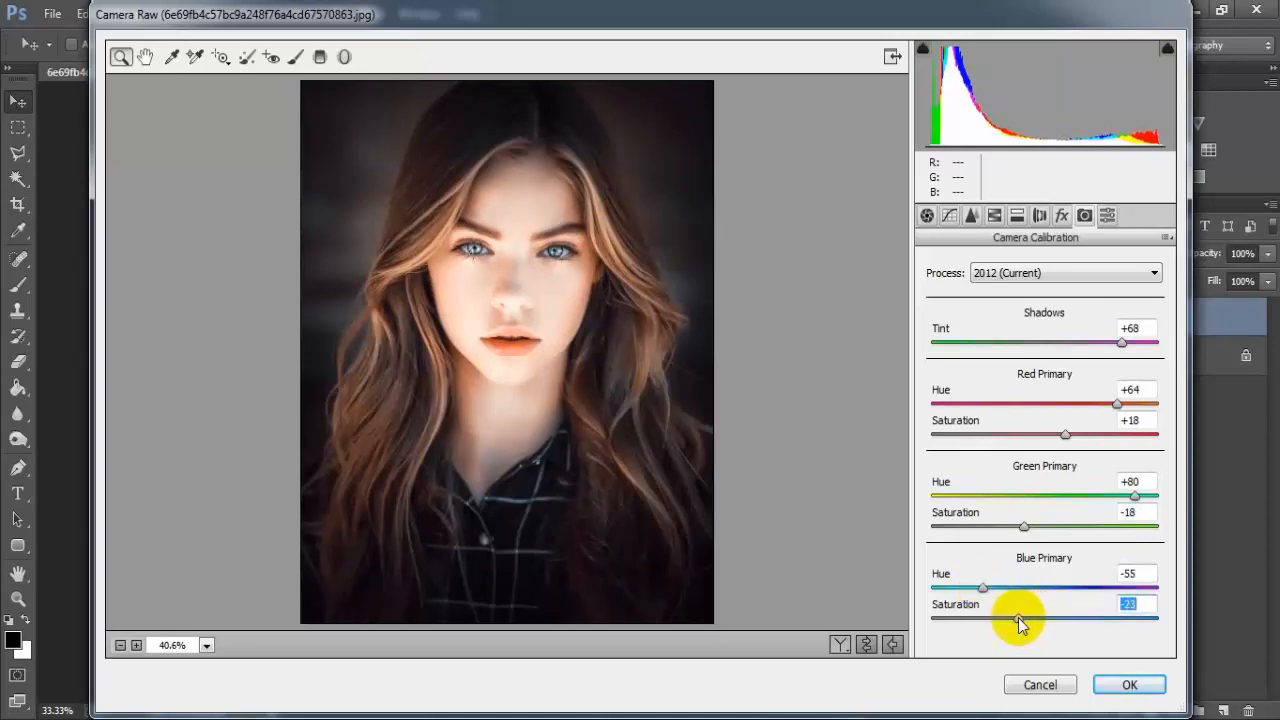
{"action": "left_click", "coordinate": [1138, 604]}
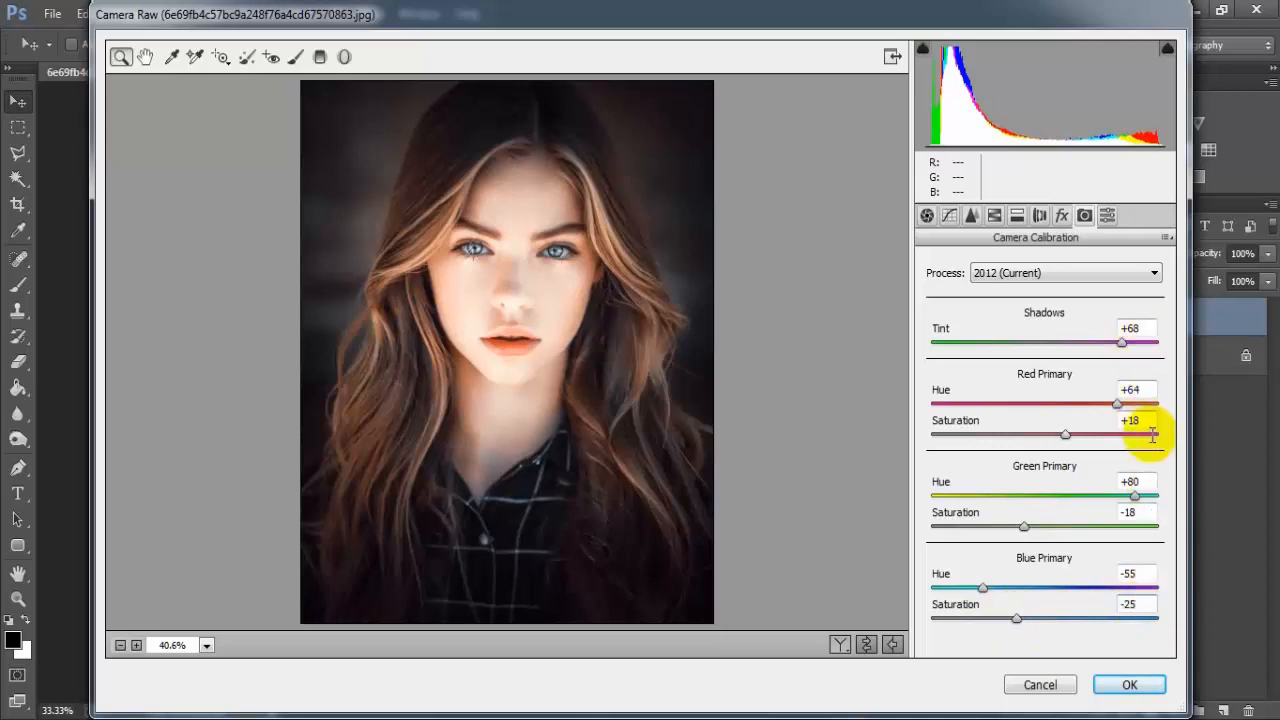
- Compare the before and after views, then apply the Camera Raw Filter settings
{"action": "left_click", "coordinate": [866, 645]}
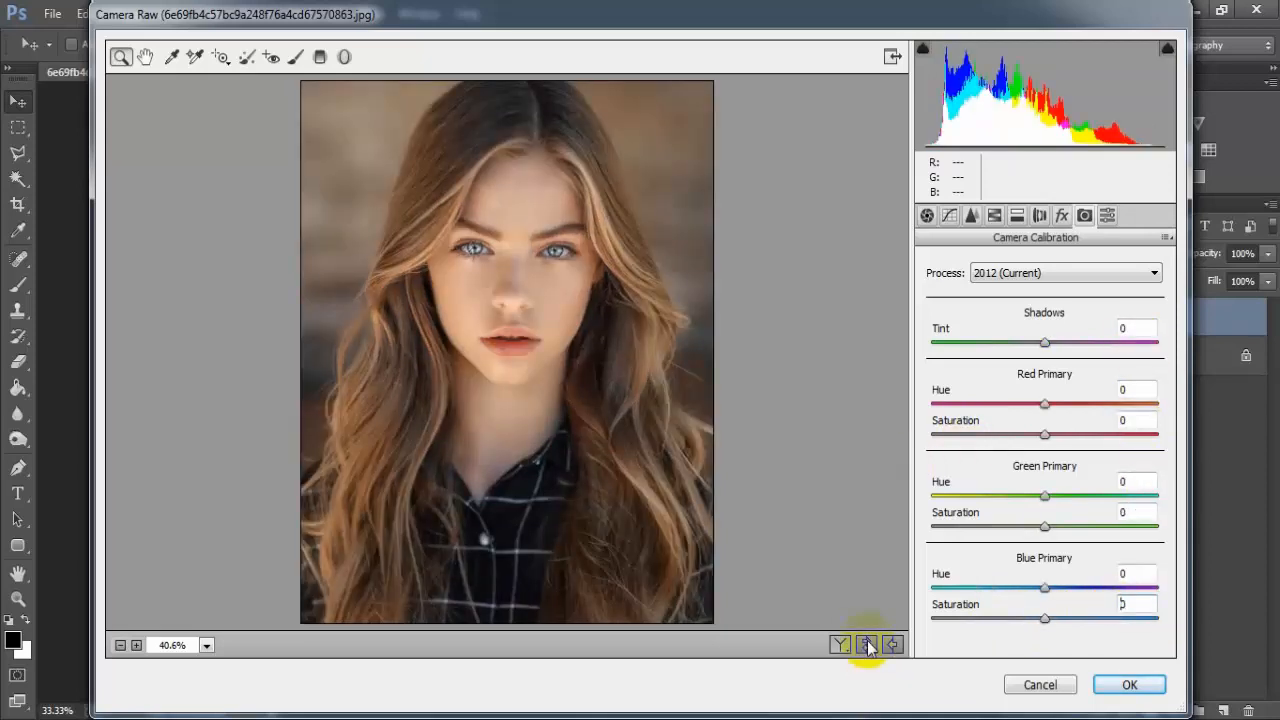
{"action": "left_click", "coordinate": [867, 646]}
{"action": "left_click", "coordinate": [840, 645]}
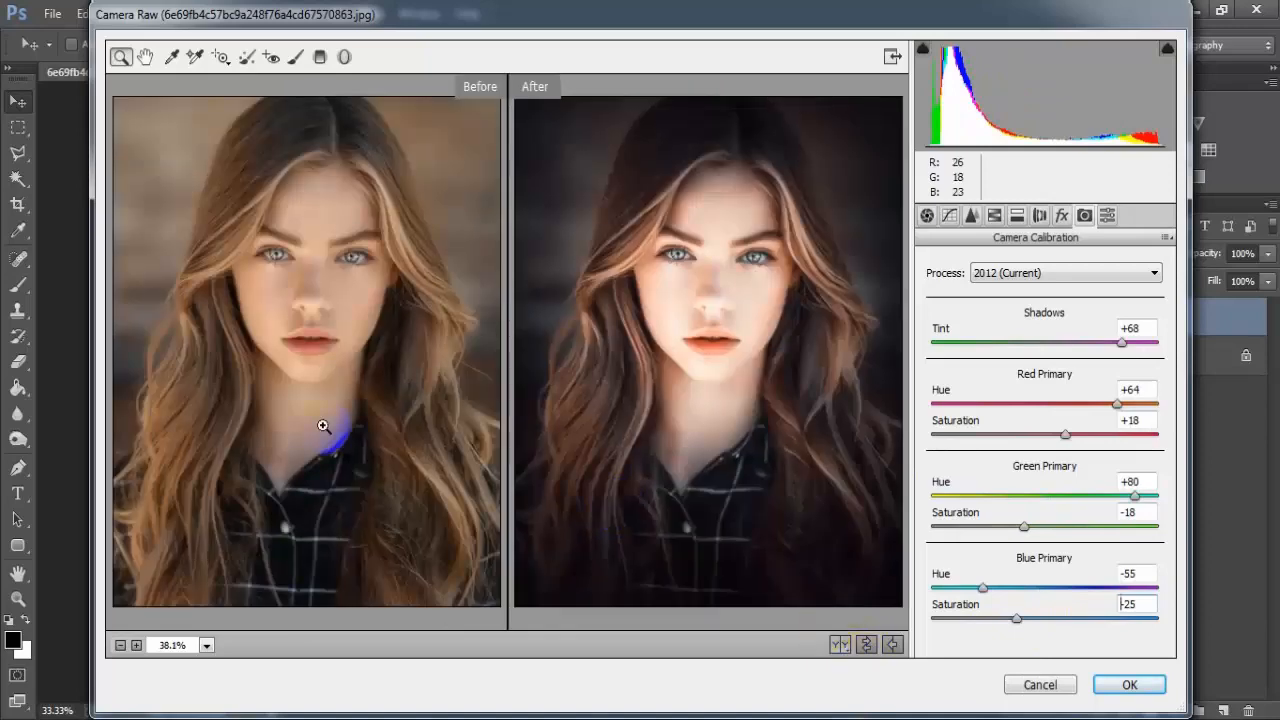
{"action": "left_click", "coordinate": [1129, 685]}
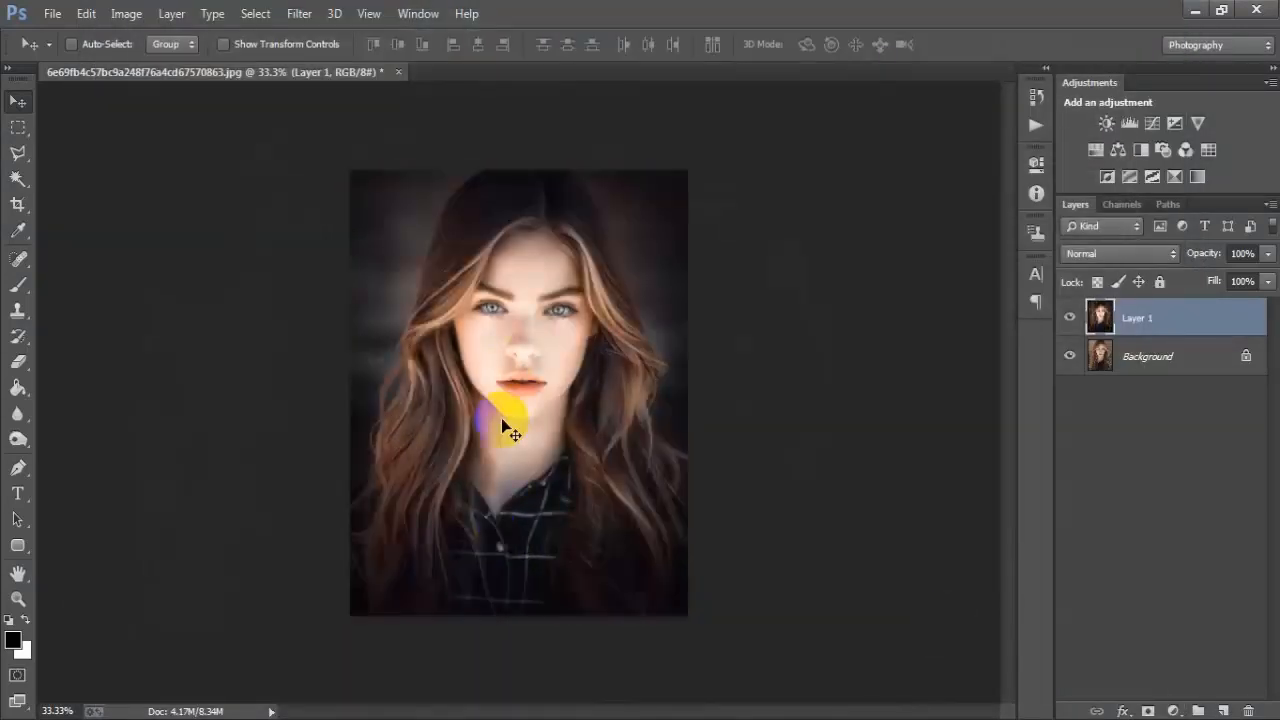
- Toggle Layer 1's visibility to compare the edit with the original
{"action": "left_click", "coordinate": [1069, 318]}
{"action": "left_click", "coordinate": [1070, 320]}
{"action": "left_click", "coordinate": [1070, 320]}
{"action": "left_click", "coordinate": [1070, 320]}
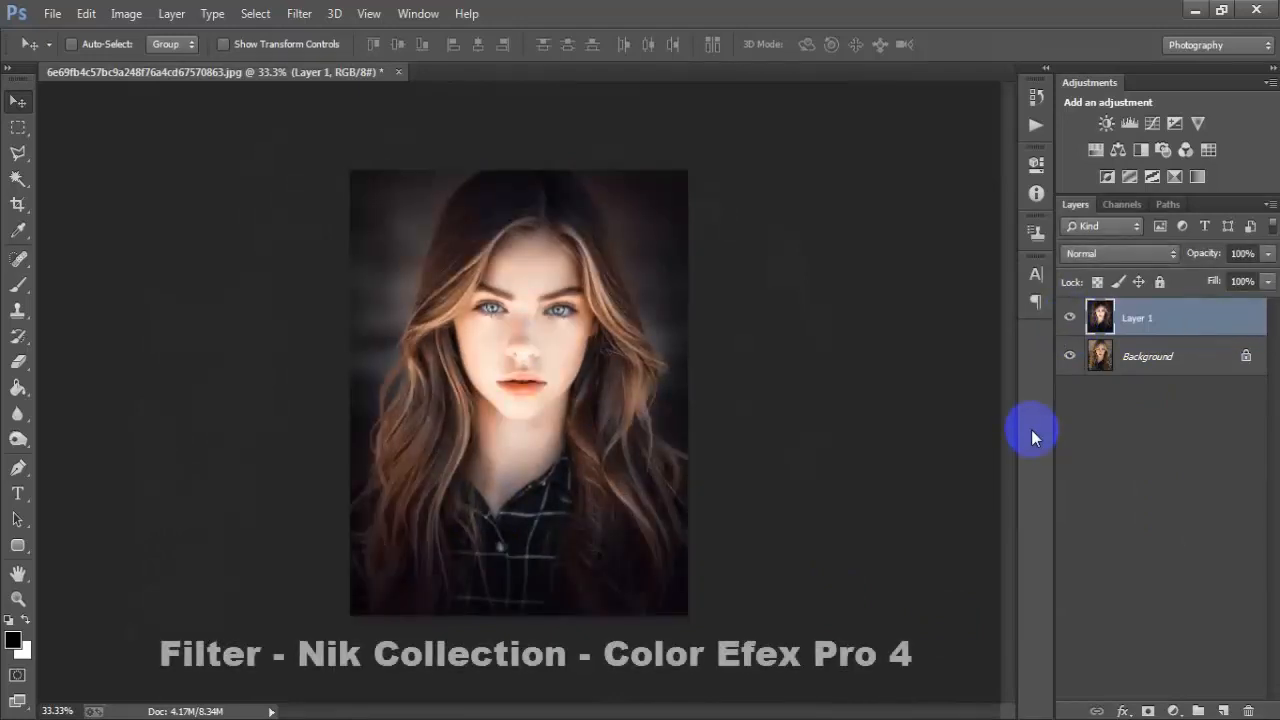
- Open Color Efex Pro 4 from the Nik Collection filters and choose the Cross Processing filter
{"action": "left_click", "coordinate": [299, 13]}
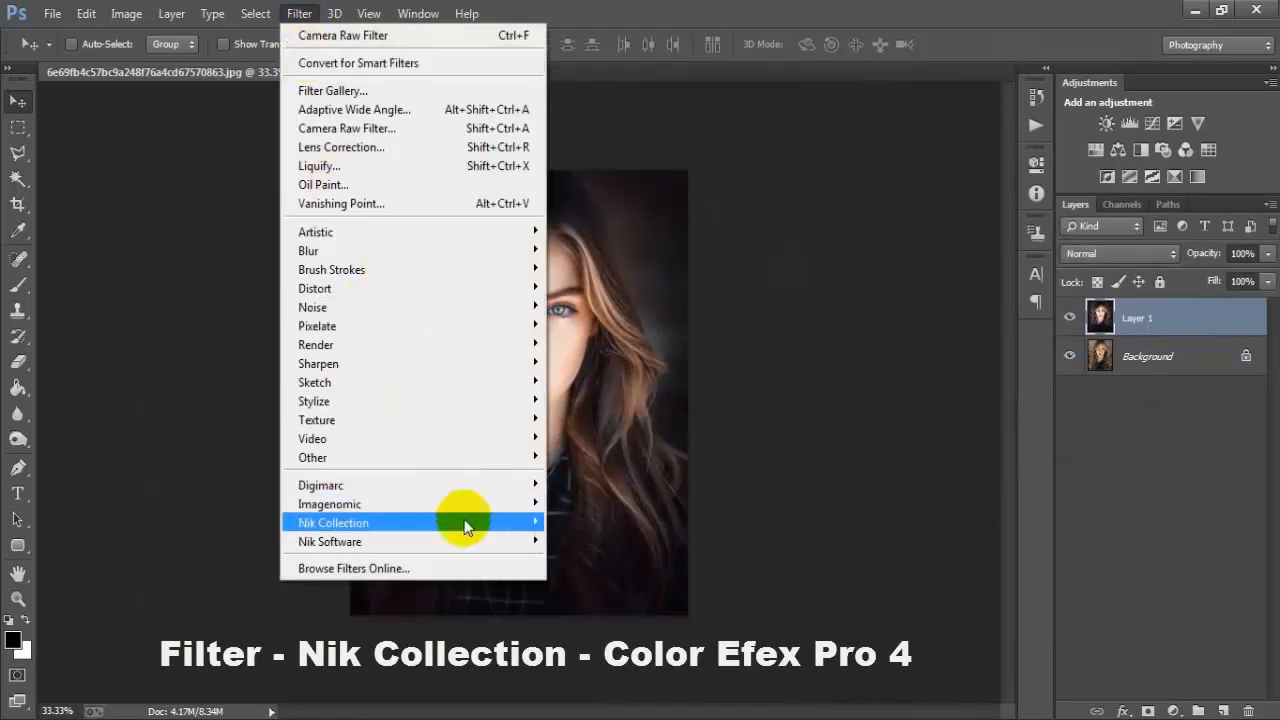
{"action": "mouse_move", "coordinate": [460, 523]}
{"action": "left_click", "coordinate": [631, 522]}
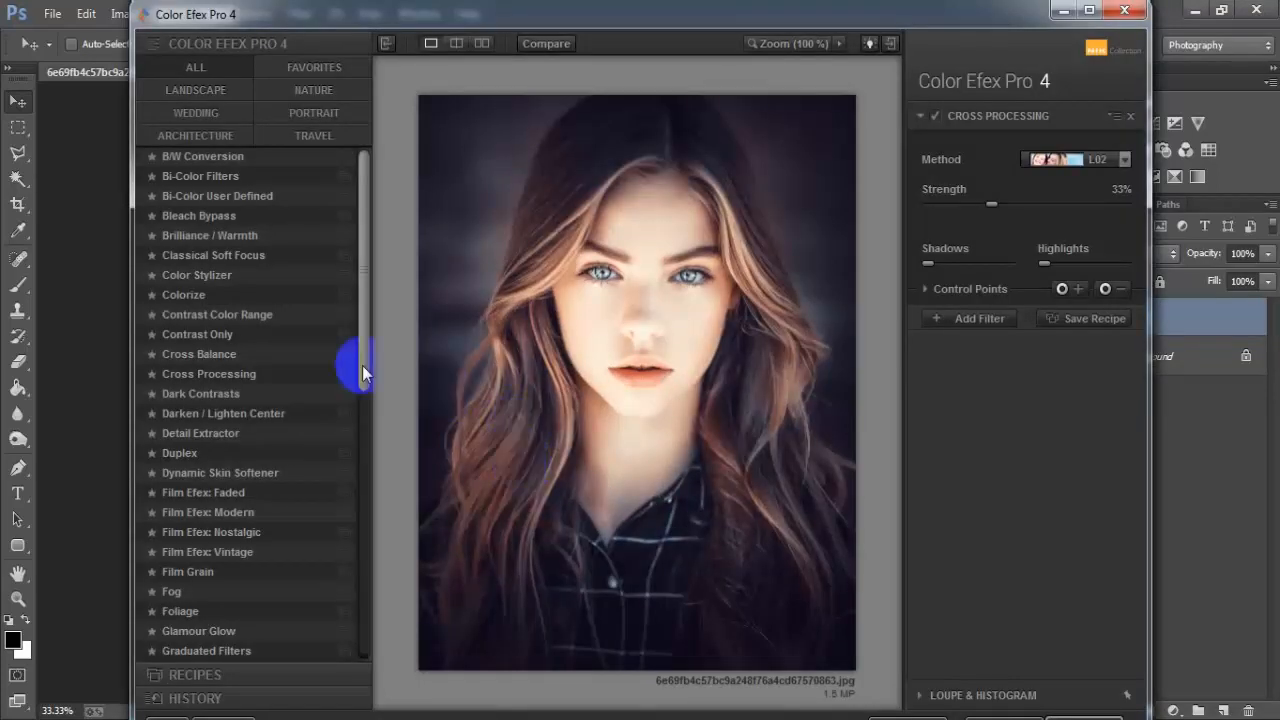
{"action": "left_click", "coordinate": [258, 374]}
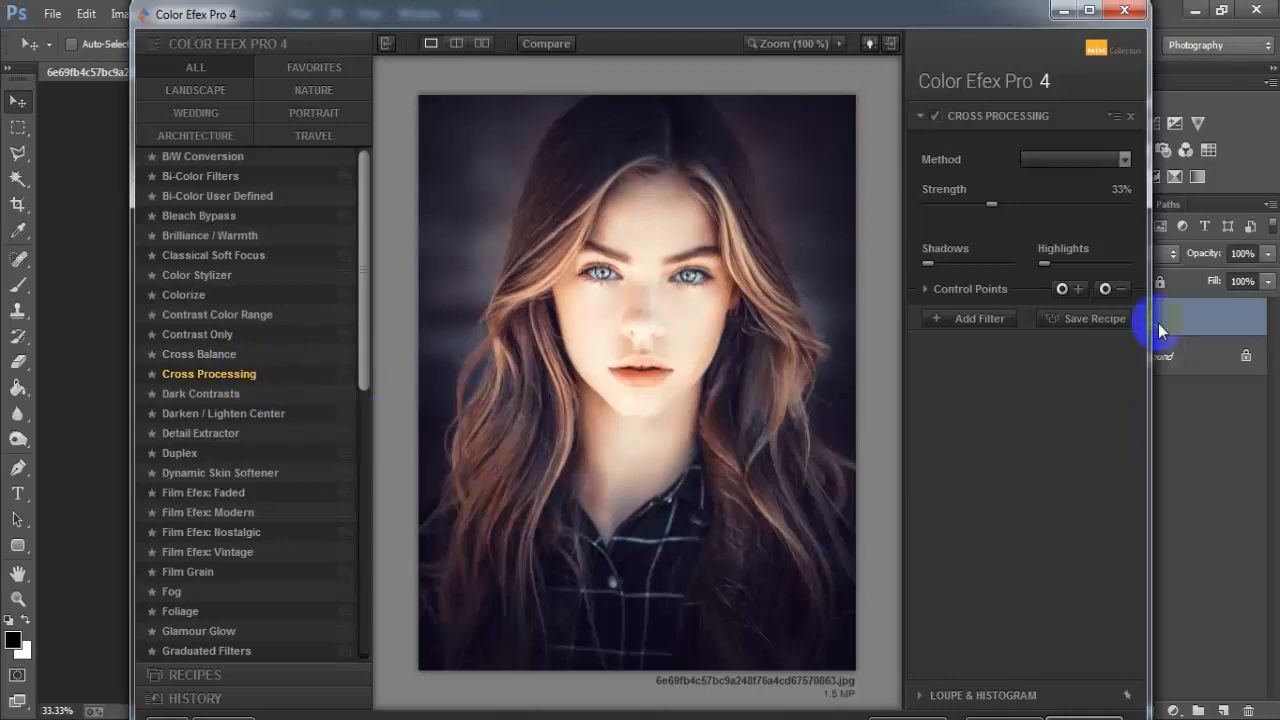
- Set the Cross Processing method to B05 and apply the filter to the image
{"action": "left_click", "coordinate": [1125, 159]}
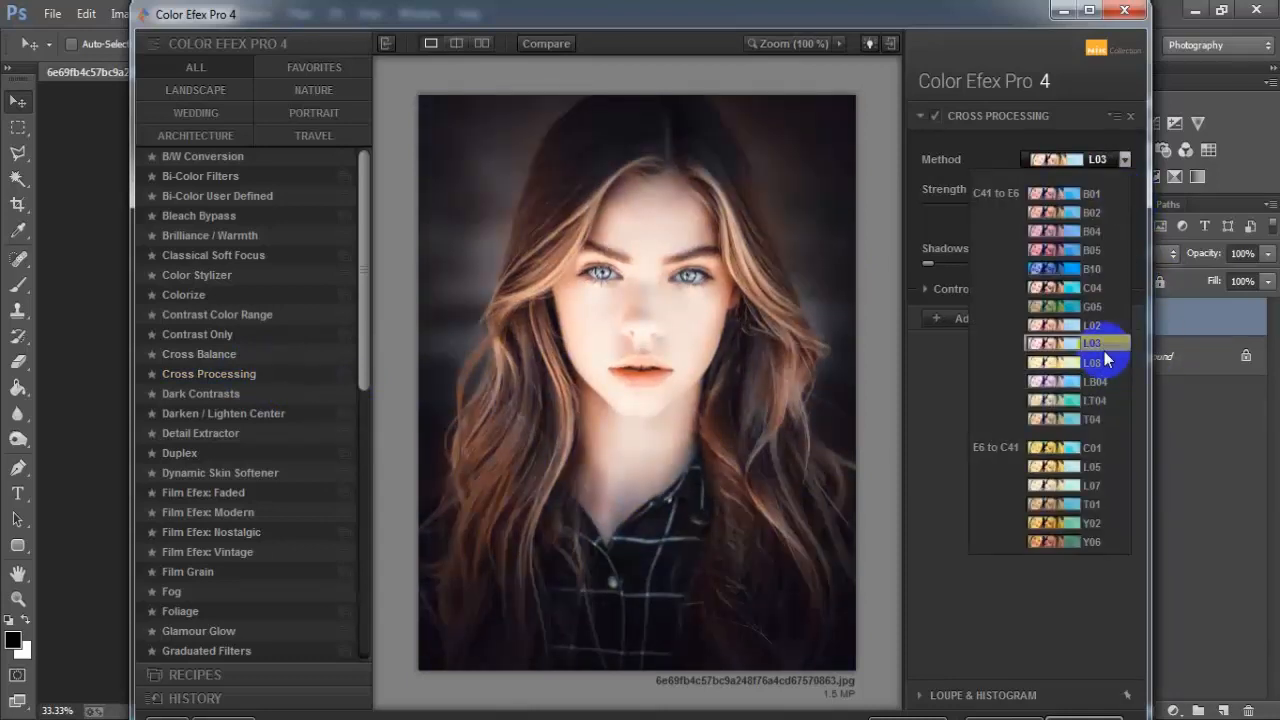
{"action": "left_click", "coordinate": [1100, 362]}
{"action": "left_click", "coordinate": [1100, 325]}
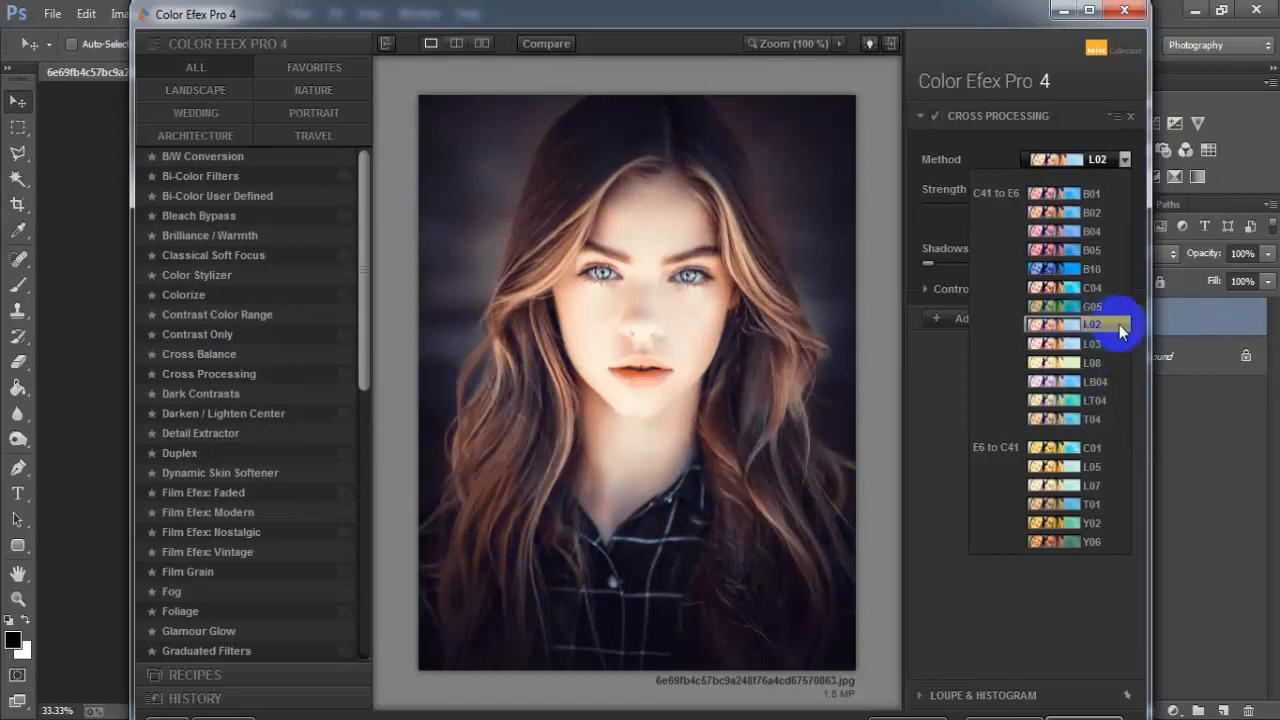
{"action": "left_click", "coordinate": [1094, 211]}
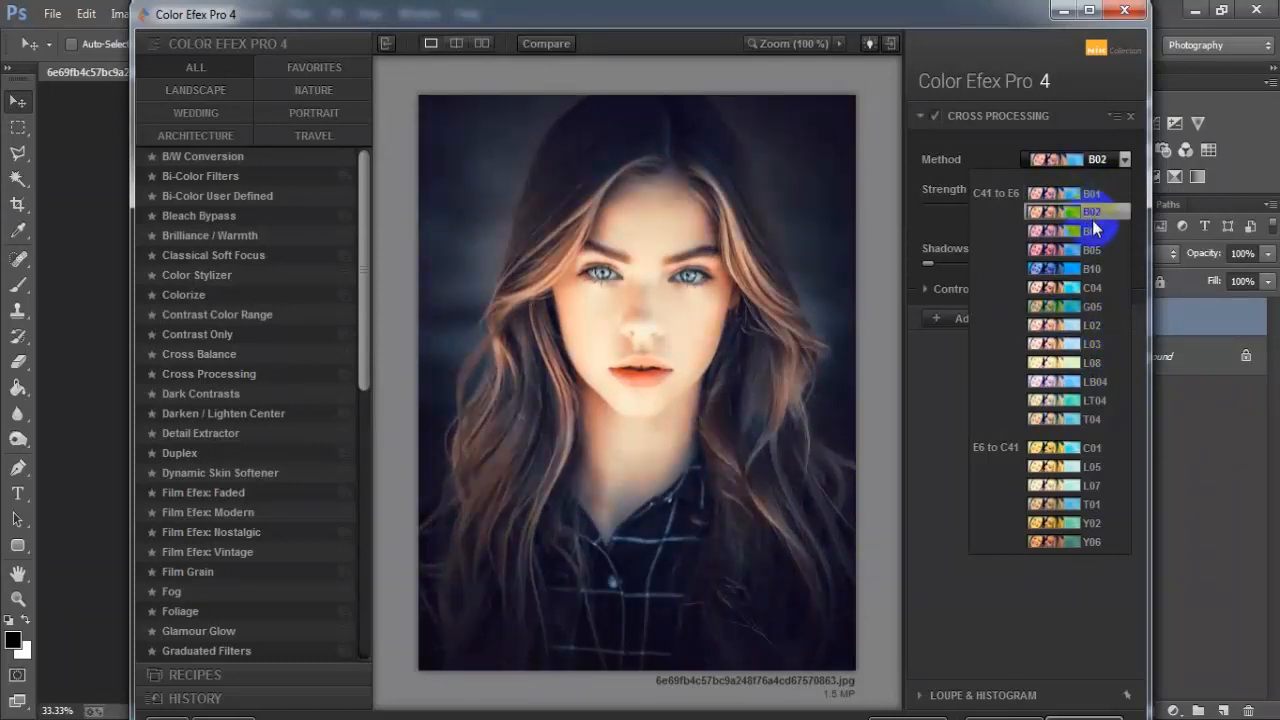
{"action": "left_click", "coordinate": [1098, 231]}
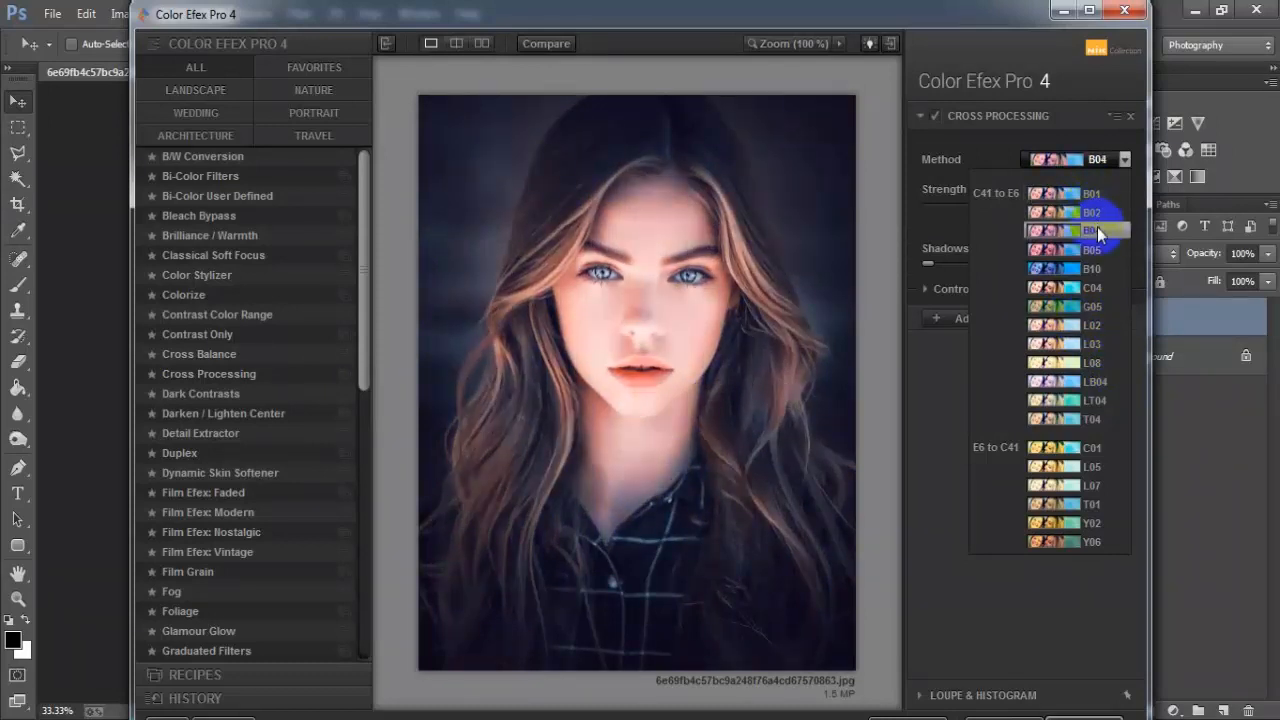
{"action": "left_click", "coordinate": [1115, 250]}
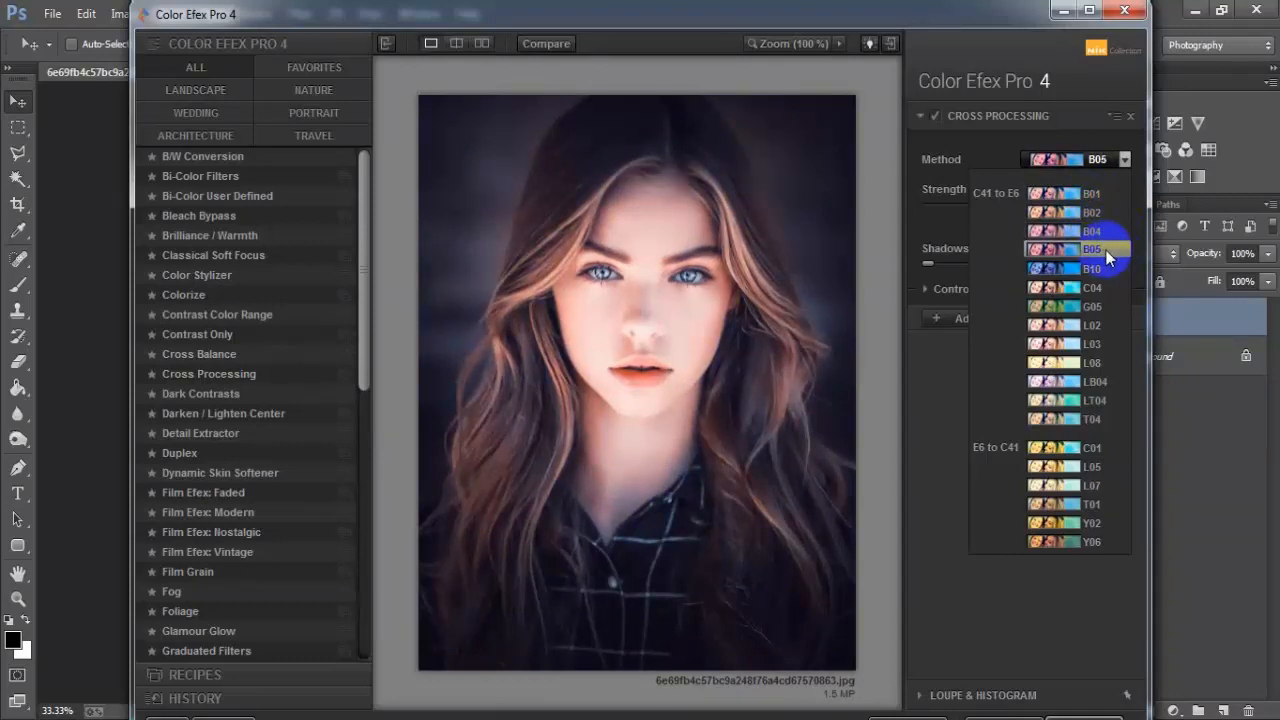
{"action": "left_click", "coordinate": [1108, 256]}
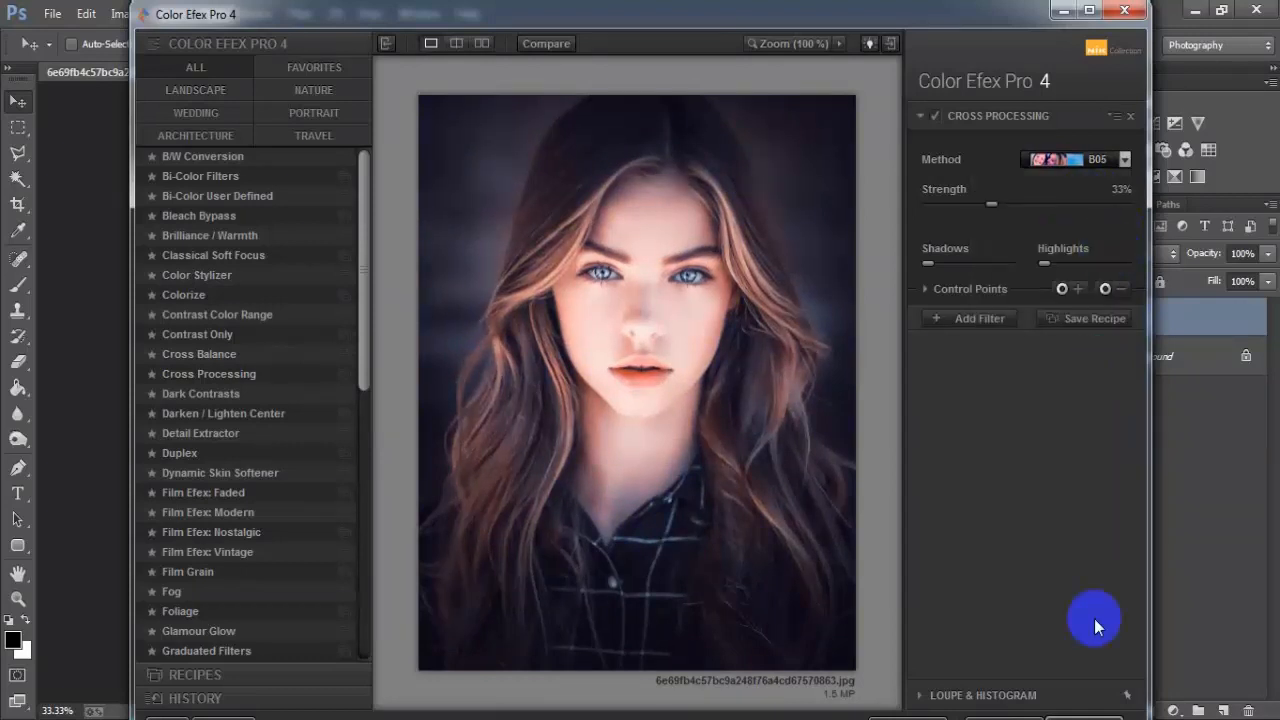
{"action": "left_click", "coordinate": [1112, 712]}
{"action": "left_click", "coordinate": [692, 424]}
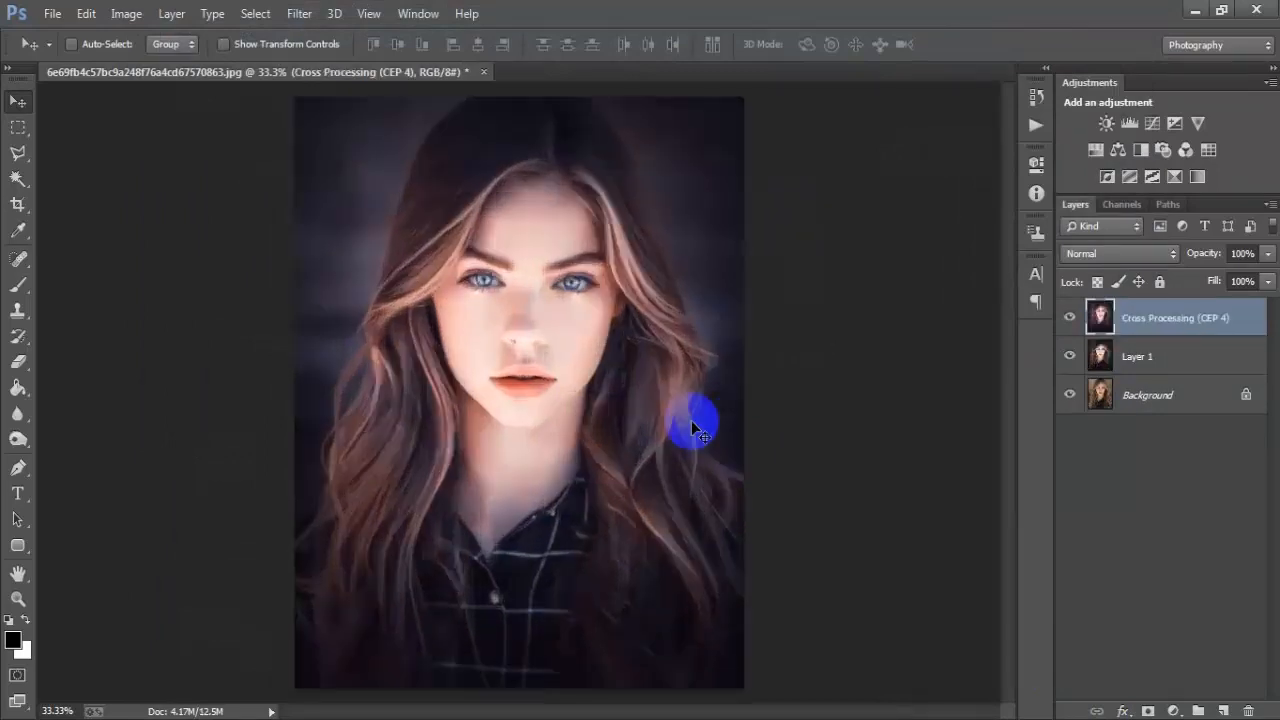
- Toggle the Background layer's solo visibility repeatedly to compare the graded result with the original photo
{"action": "left_click", "coordinate": [1071, 395], "text": "alt"}
{"action": "left_click", "coordinate": [1071, 395], "text": "alt"}
{"action": "left_click", "coordinate": [1071, 395], "text": "alt"}
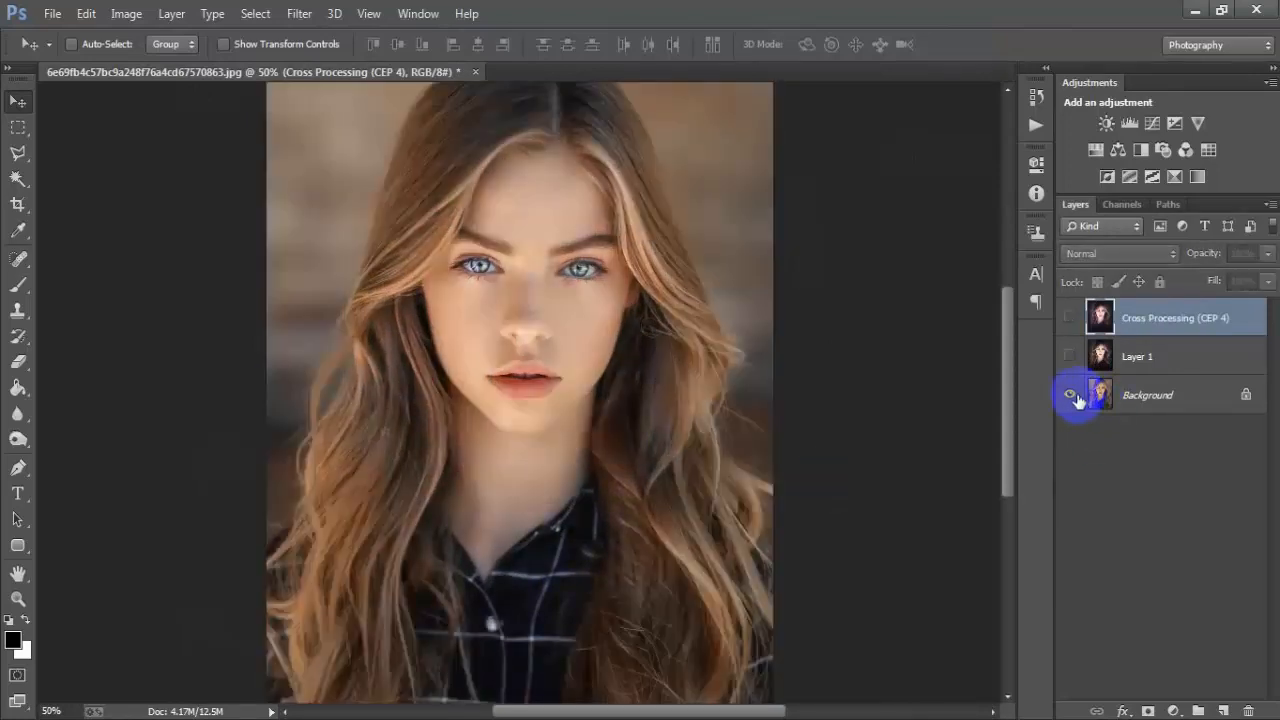
{"action": "left_click", "coordinate": [1071, 395], "text": "alt"}
{"action": "left_click", "coordinate": [1072, 396], "text": "alt"}
{"action": "left_click", "coordinate": [1072, 396], "text": "alt"}
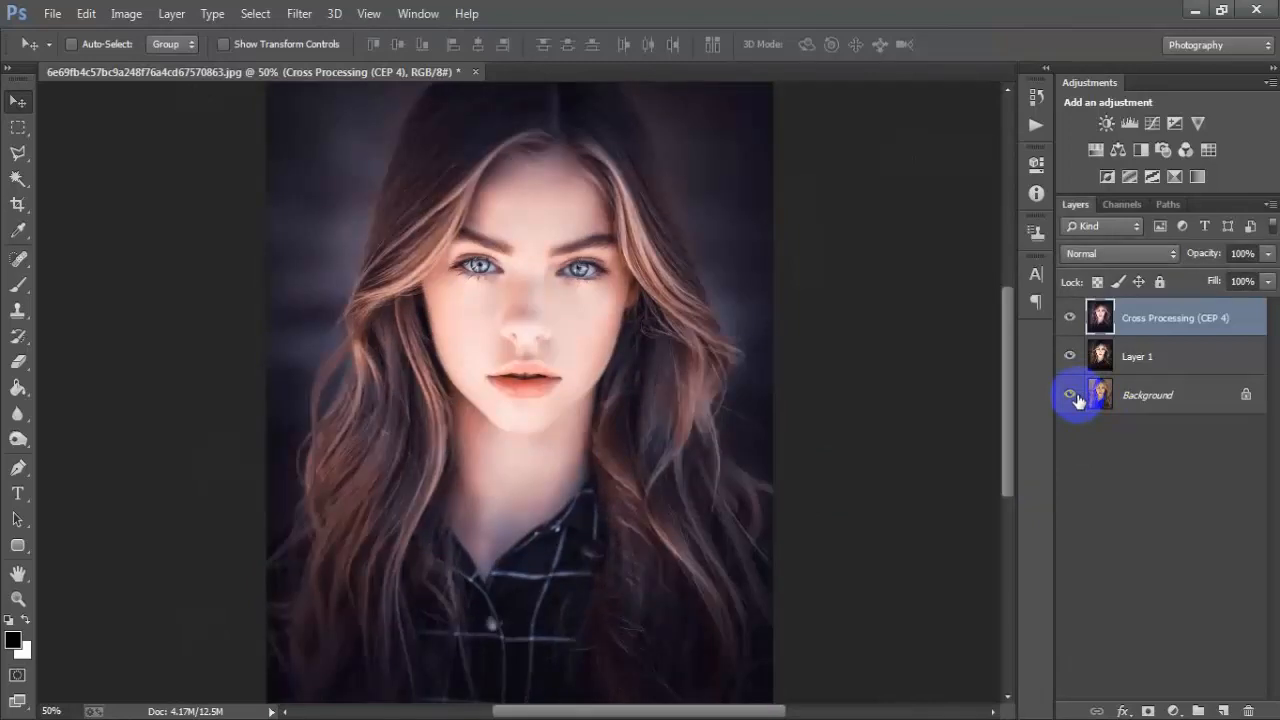
{"action": "left_click", "coordinate": [1072, 396], "text": "alt"}
{"action": "left_click", "coordinate": [1072, 396], "text": "alt"}
{"action": "left_click", "coordinate": [1072, 396], "text": "alt"}
{"action": "left_click", "coordinate": [1072, 396], "text": "alt"}
{"action": "key", "text": "ctrl+minus"}
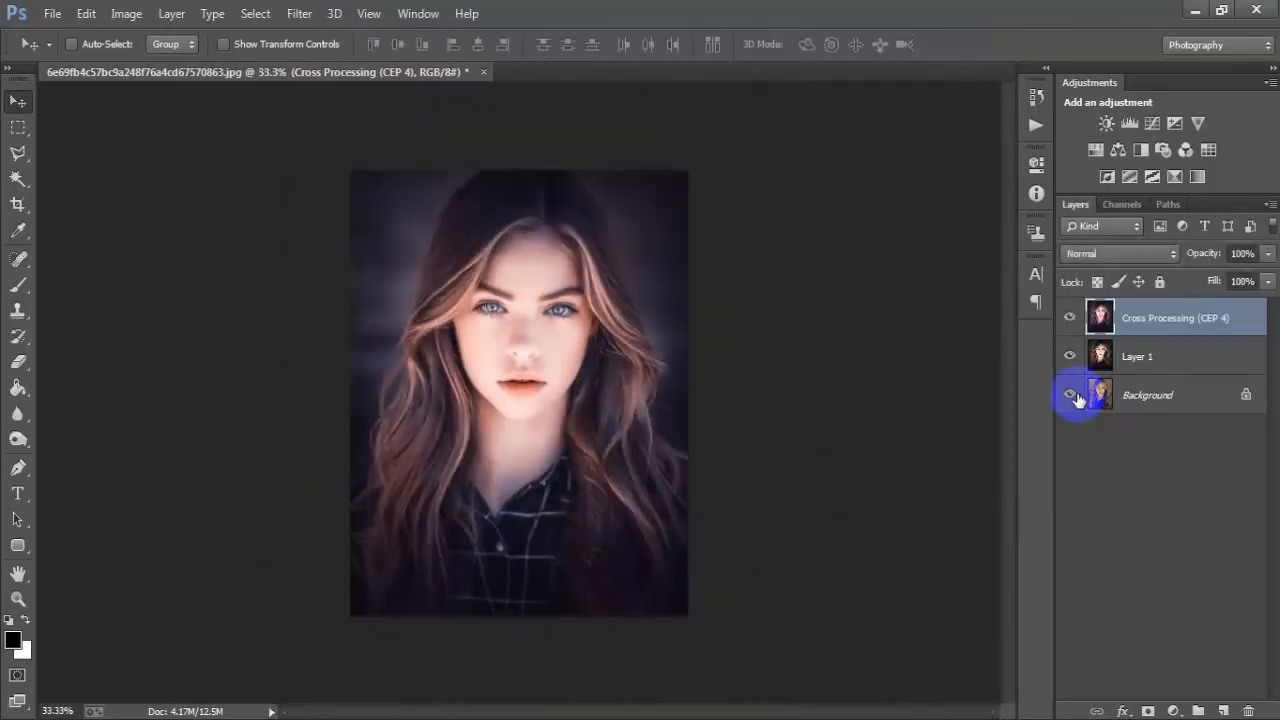
{"action": "left_click", "coordinate": [1072, 396], "text": "alt"}
{"action": "left_click", "coordinate": [1072, 396], "text": "alt"}
{"action": "left_click", "coordinate": [1072, 396], "text": "alt"}
{"action": "left_click", "coordinate": [1072, 396], "text": "alt"}
{"action": "left_click", "coordinate": [1072, 396], "text": "alt"}
{"action": "left_click", "coordinate": [1072, 396], "text": "alt"}
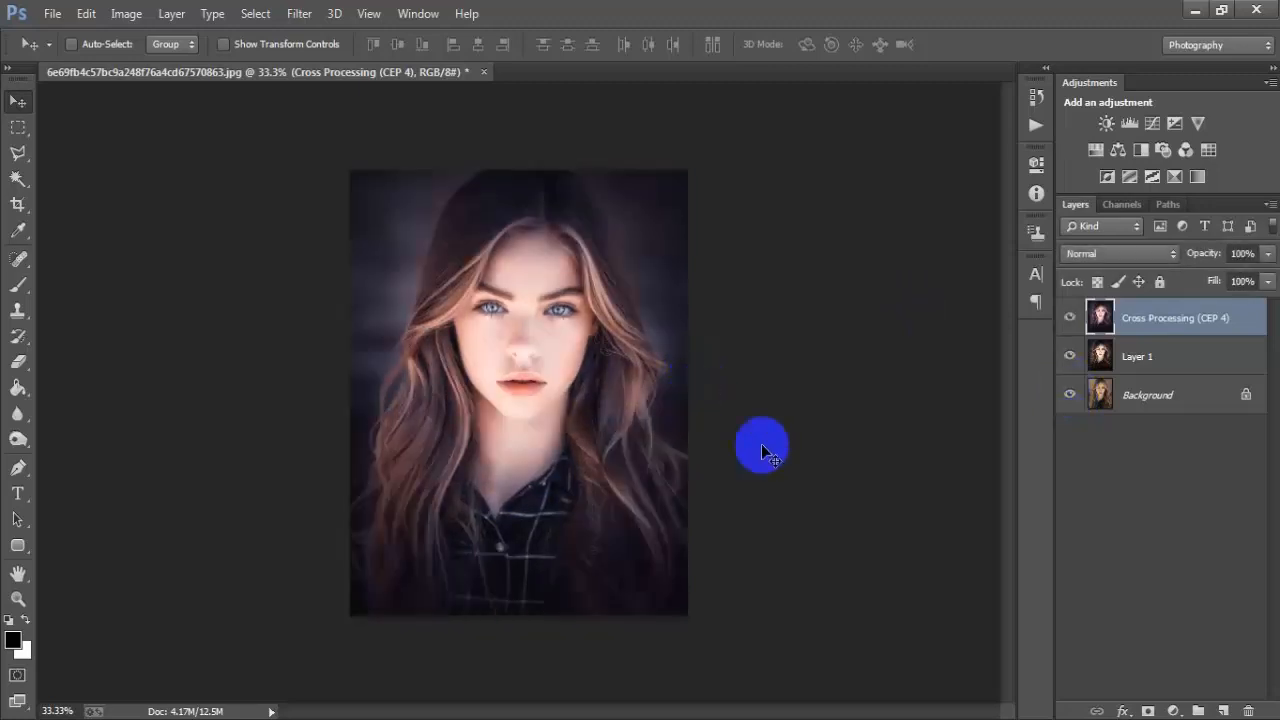